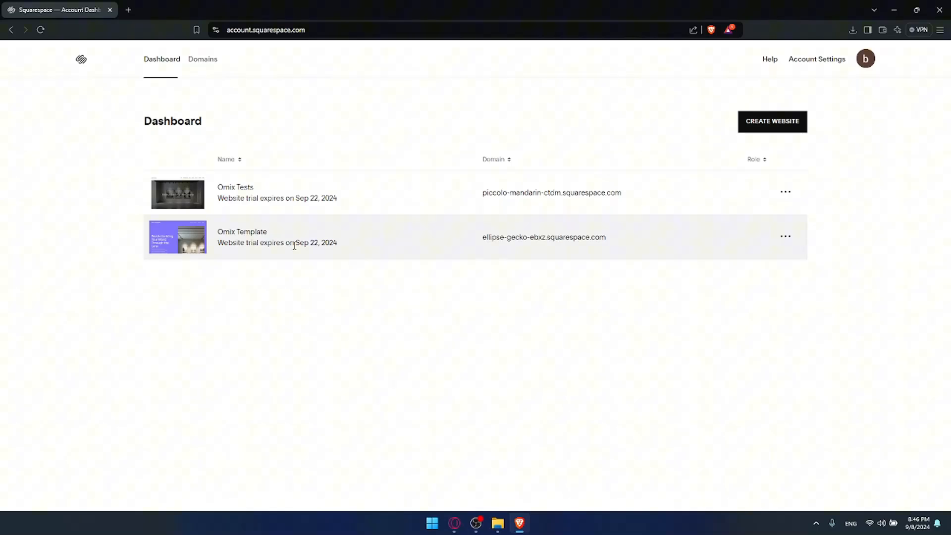
Open the Omix Tests website from the dashboard and go to its list of pages.
click(240, 191)
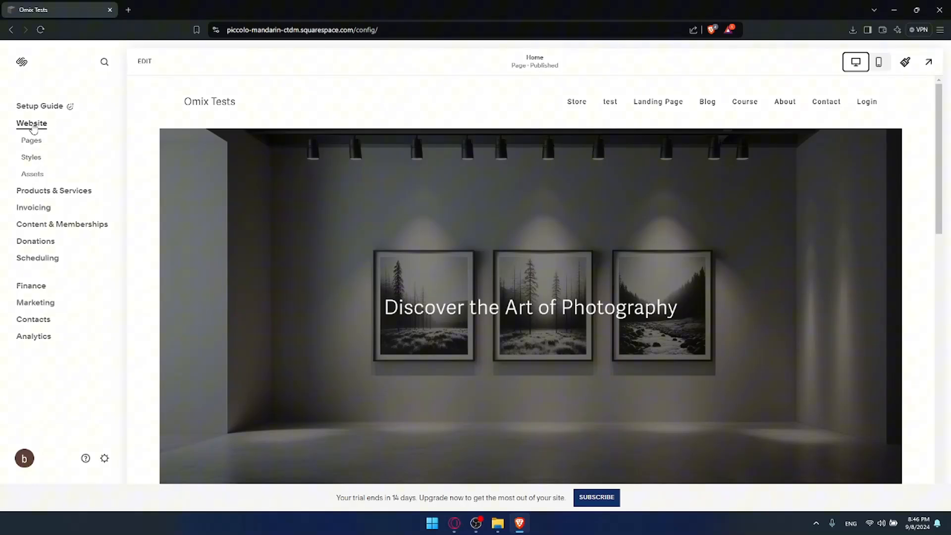
click(35, 190)
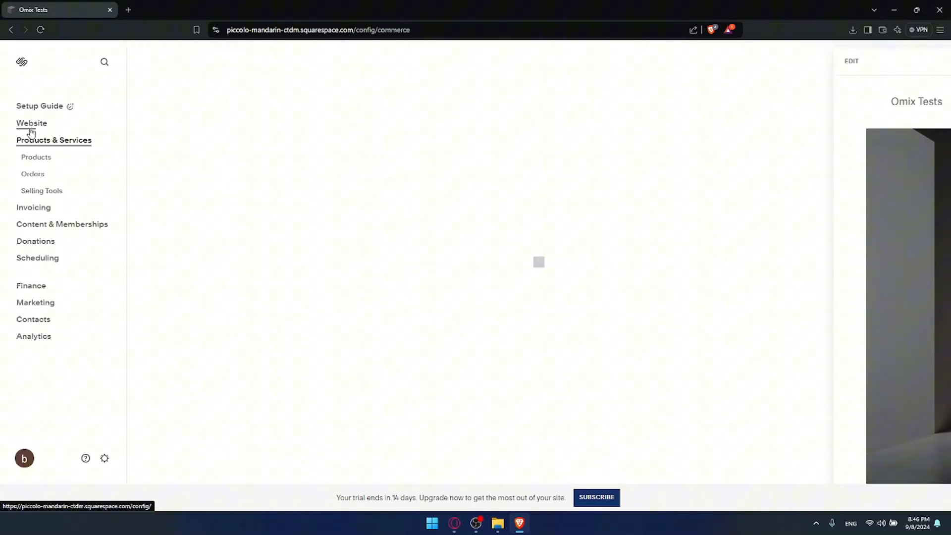
click(31, 130)
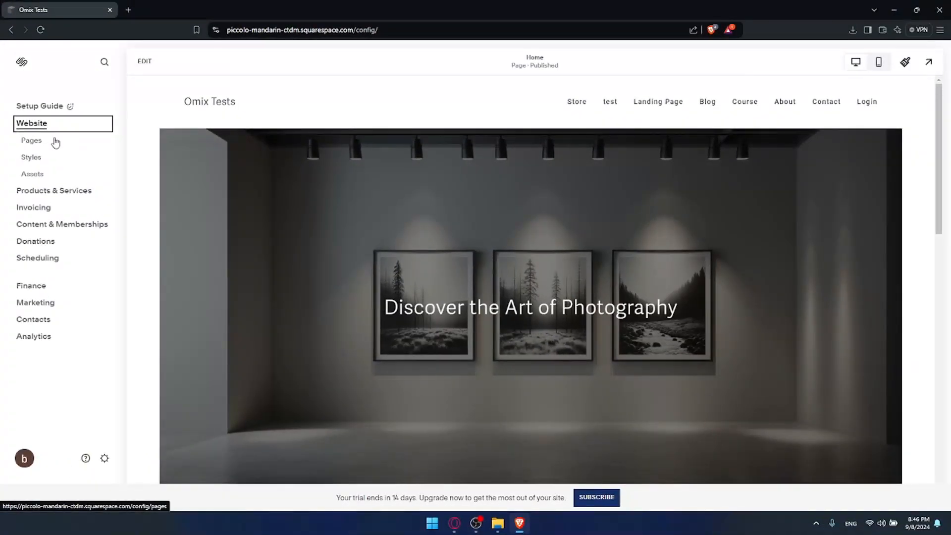
click(66, 275)
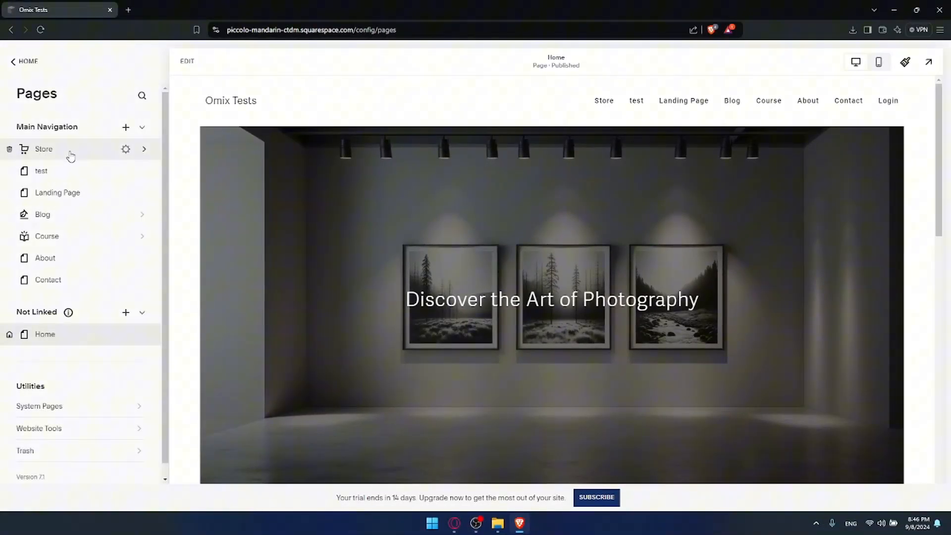
Delete the "test" page from the main navigation through its page settings.
scroll(74, 183, down, 1)
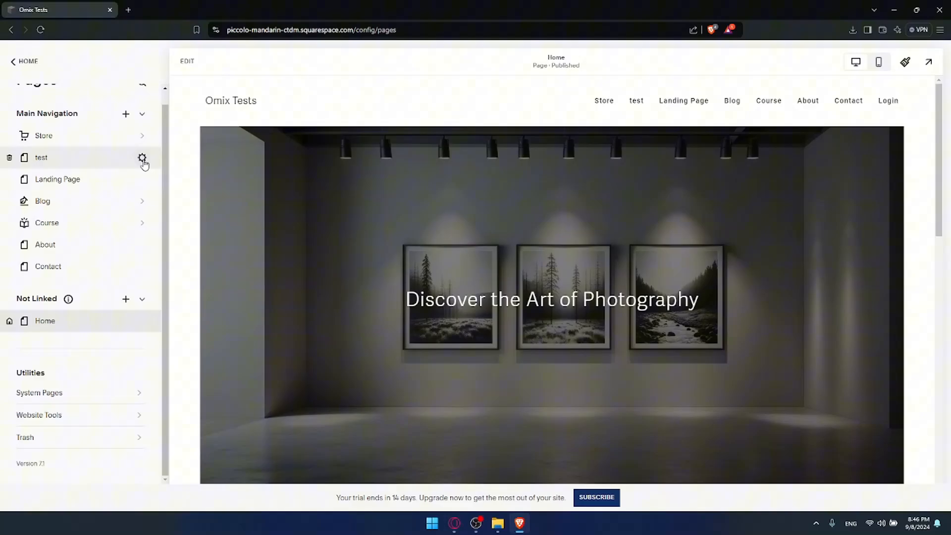
click(142, 158)
scroll(520, 388, down, 3)
click(460, 417)
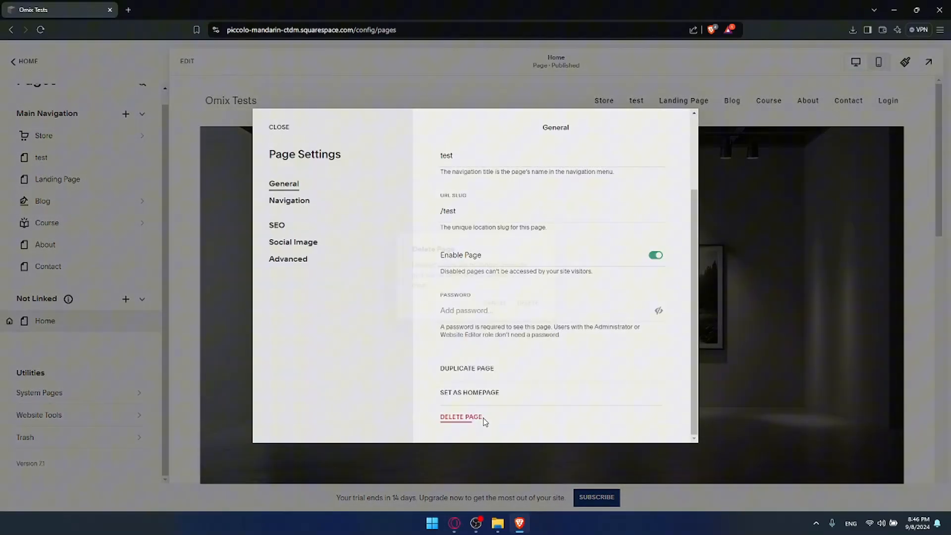
click(525, 303)
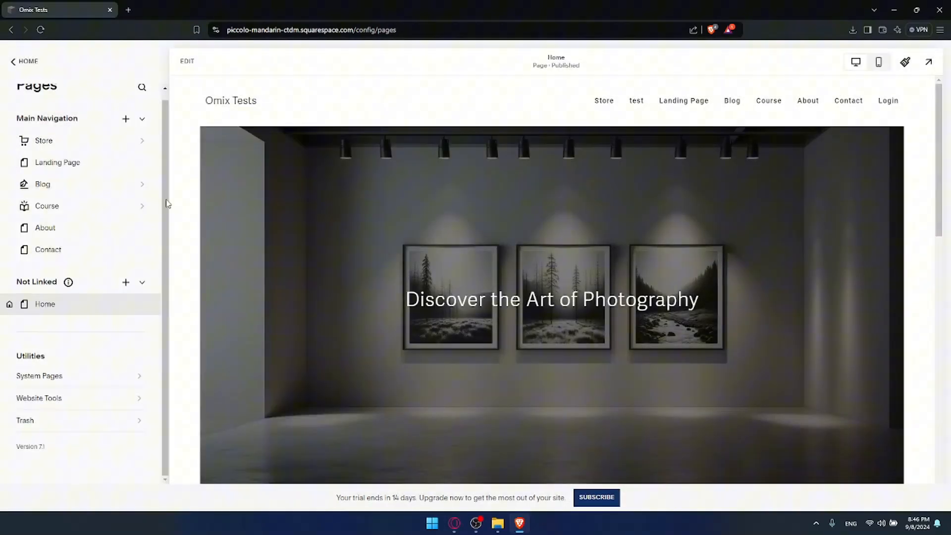
Delete the "Landing Page" page from the main navigation through its page settings.
click(143, 160)
scroll(426, 347, down, 3)
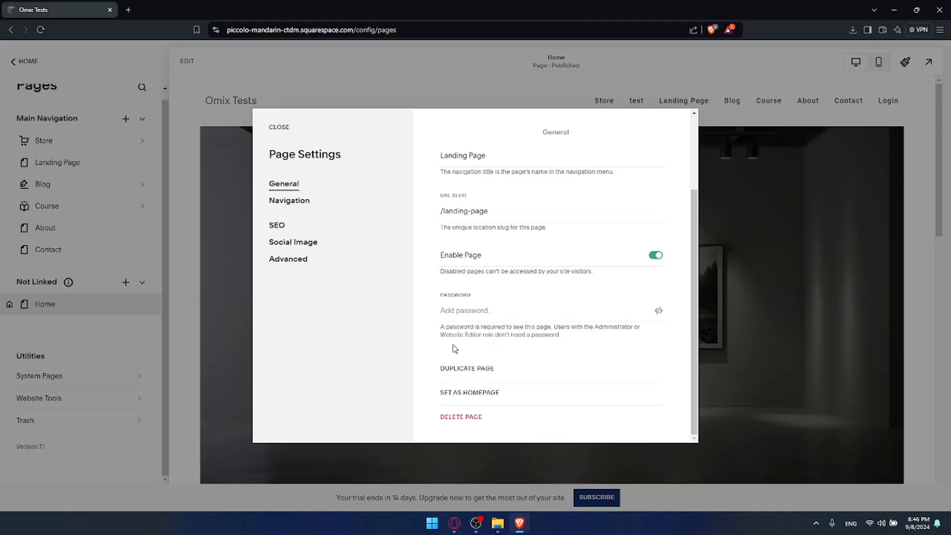
click(460, 417)
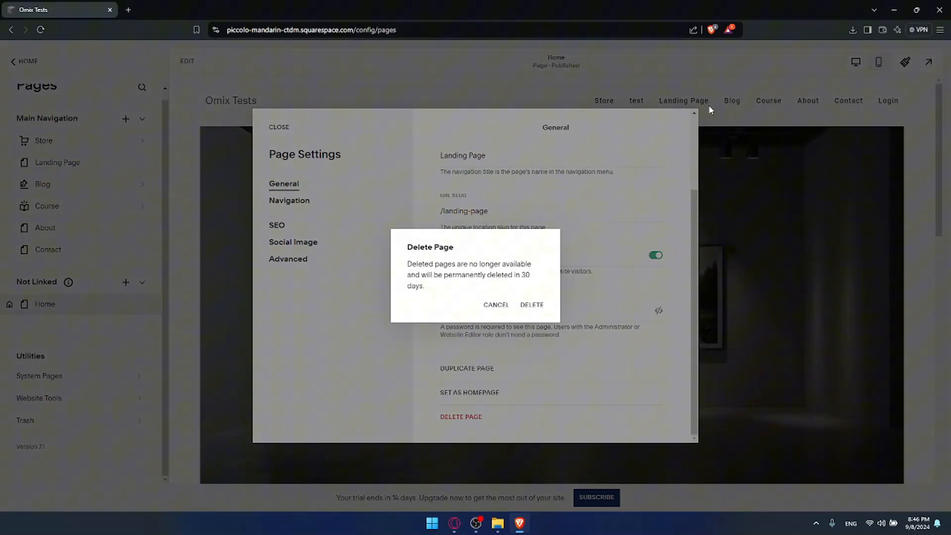
key(Return)
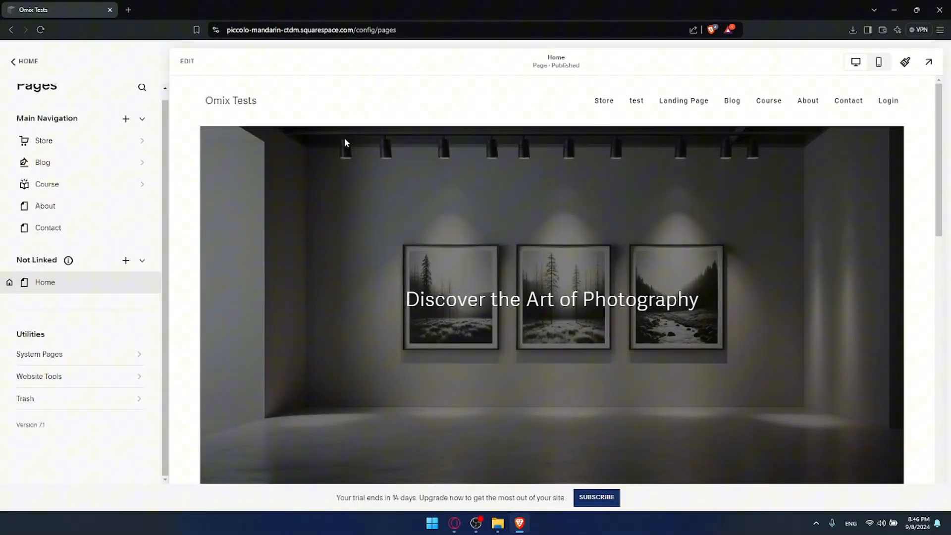
Go to Content & Memberships and look over the content types that can be sold on the site.
mouse_move(79, 182)
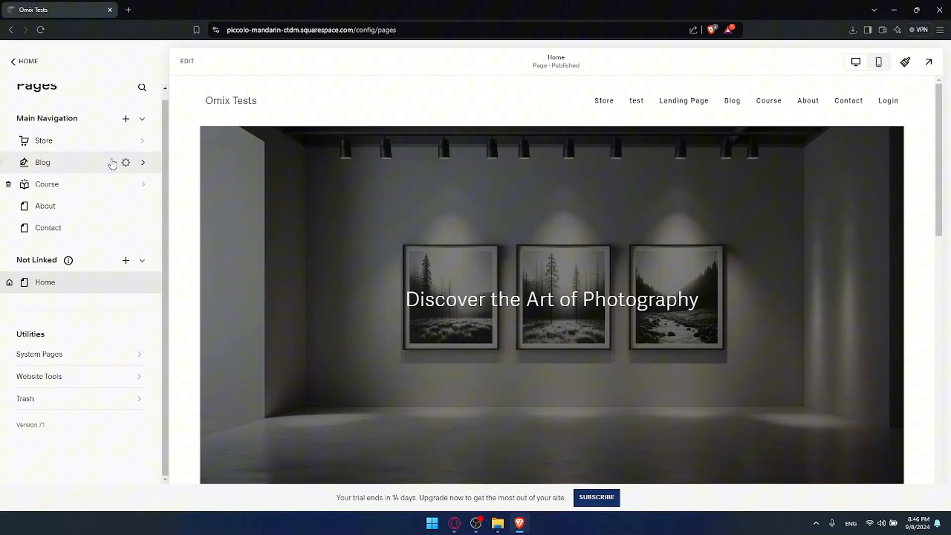
scroll(110, 224, up, 1)
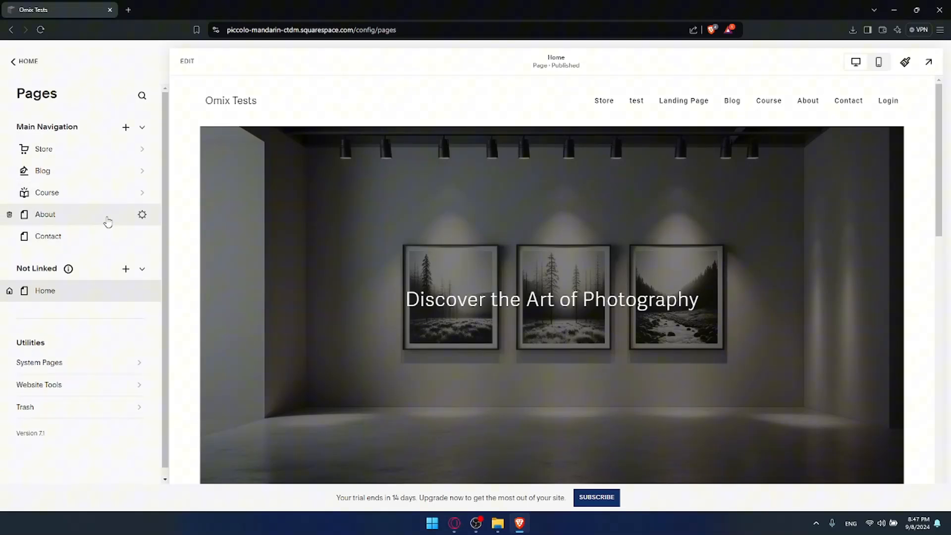
click(33, 63)
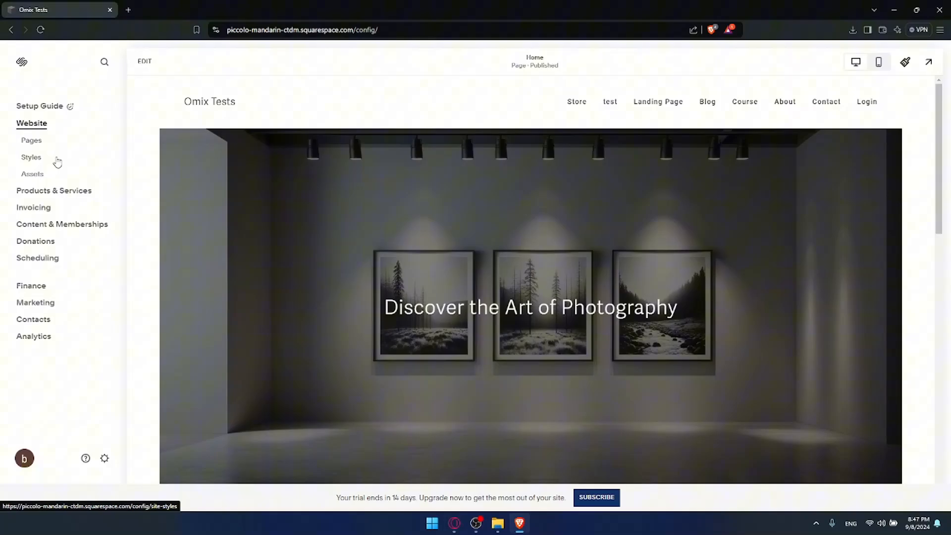
click(59, 226)
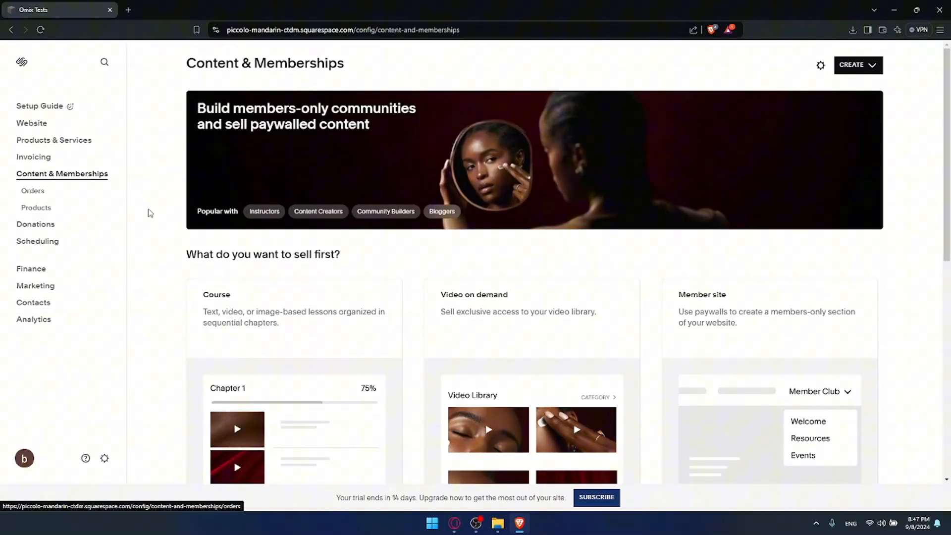
scroll(265, 251, down, 8)
scroll(265, 251, up, 5)
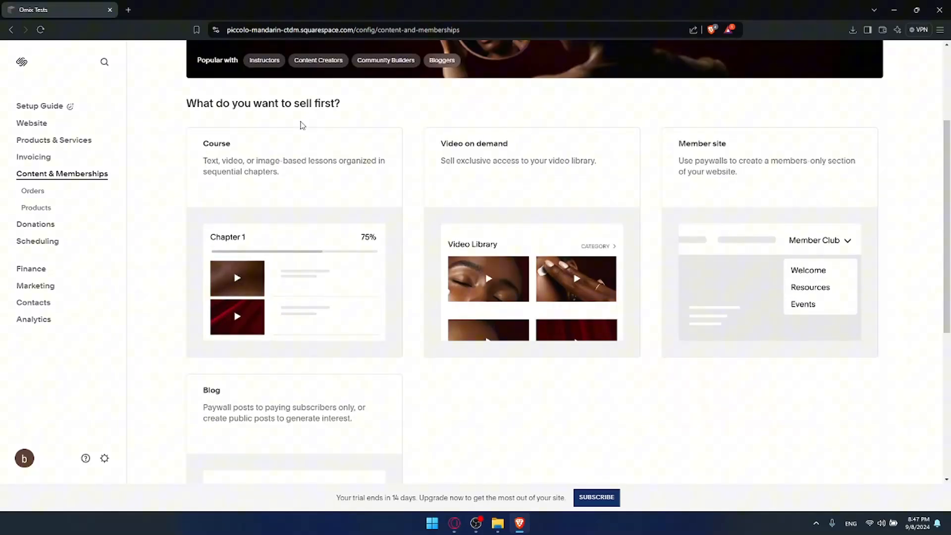
key(Tab)
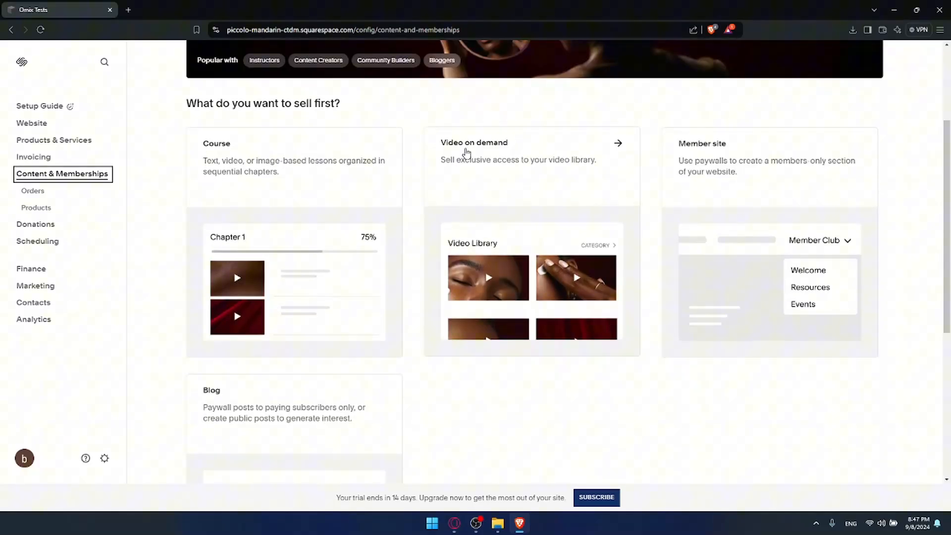
scroll(460, 144, down, 4)
scroll(307, 213, up, 4)
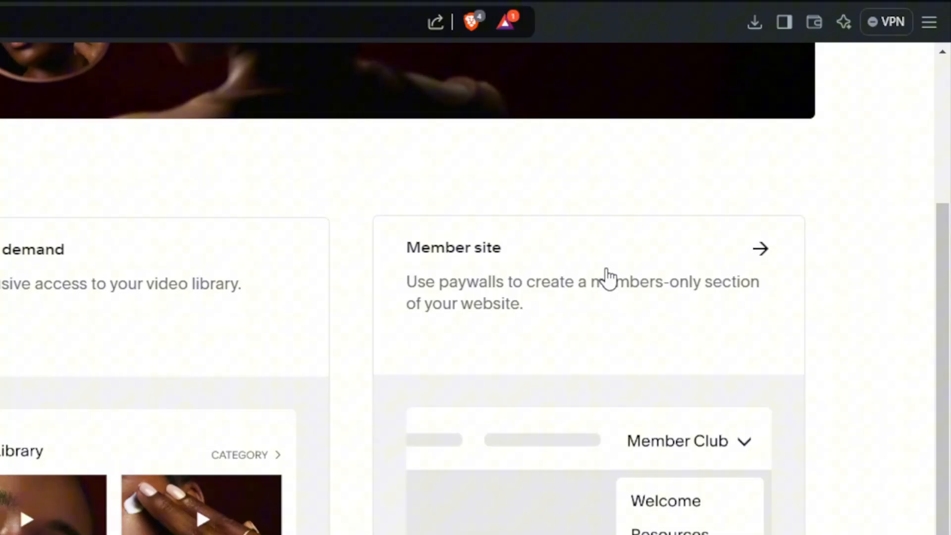
Create a member site titled "Test" using the Community homepage template with the appointment booking section.
click(606, 270)
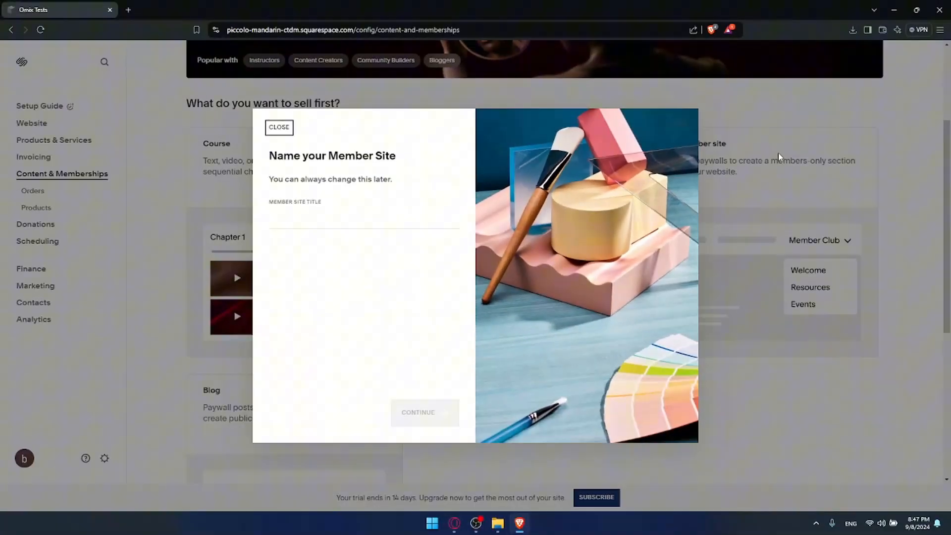
click(404, 218)
text(Test)
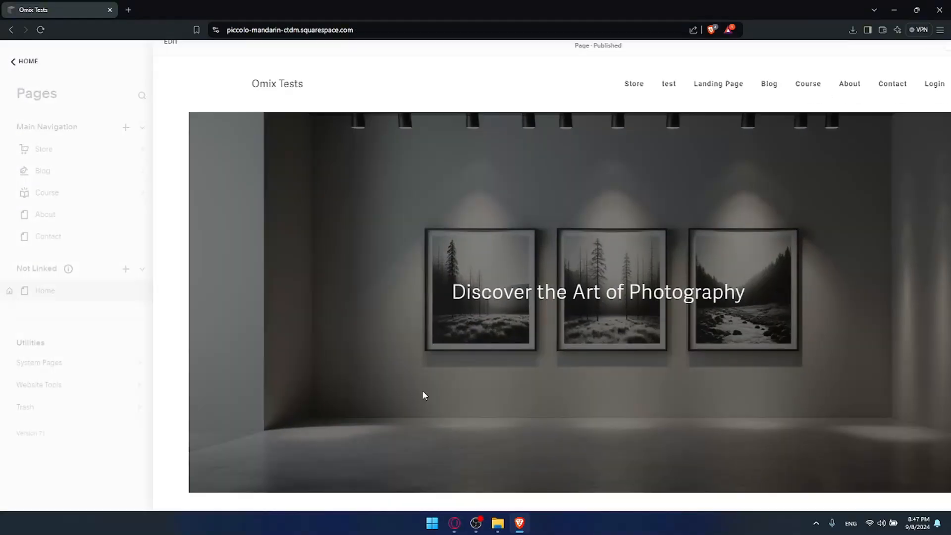
click(425, 415)
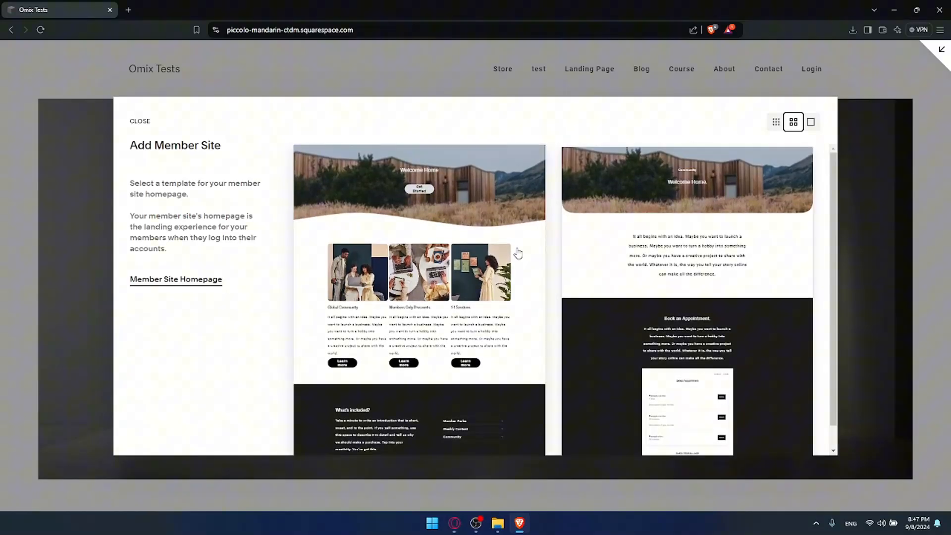
click(685, 229)
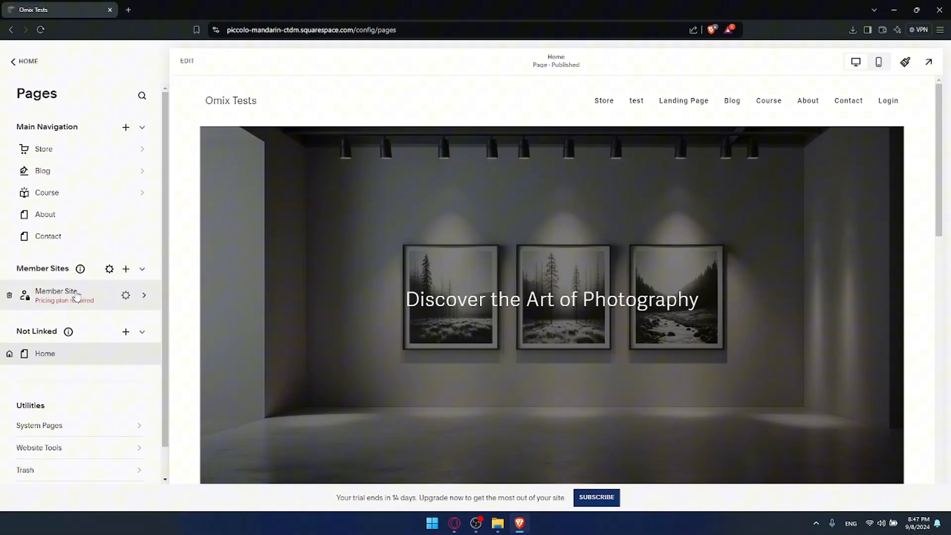
Open the new member site's pricing plans and dismiss the suggestion to add a digital products sales page.
click(91, 301)
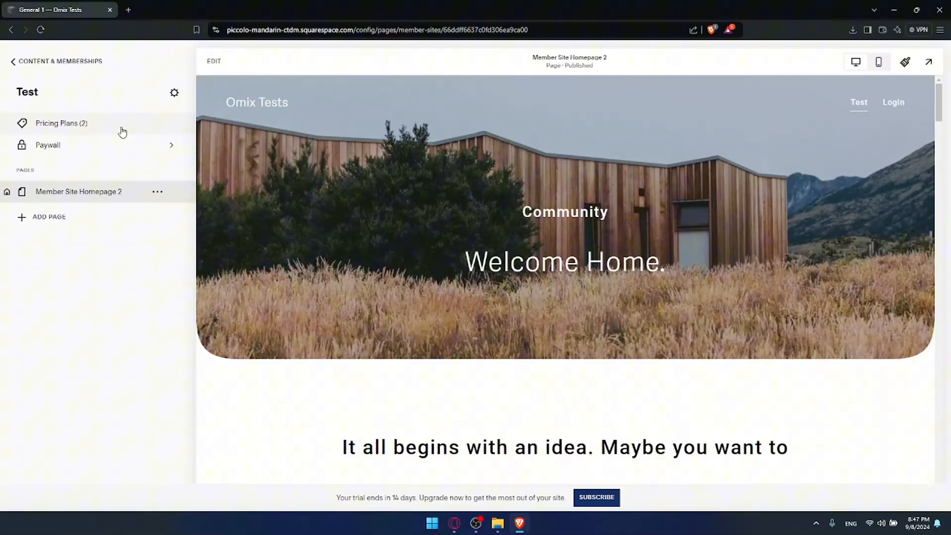
click(122, 131)
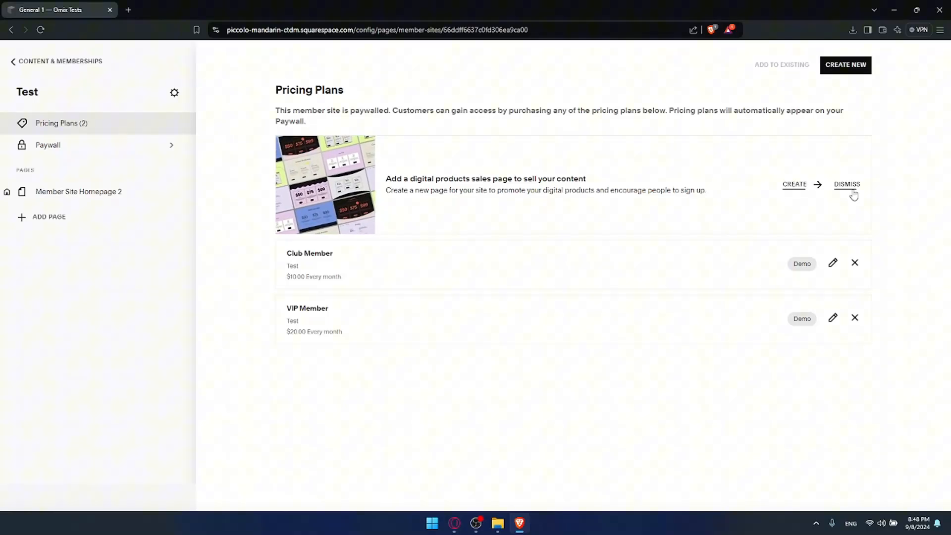
click(847, 186)
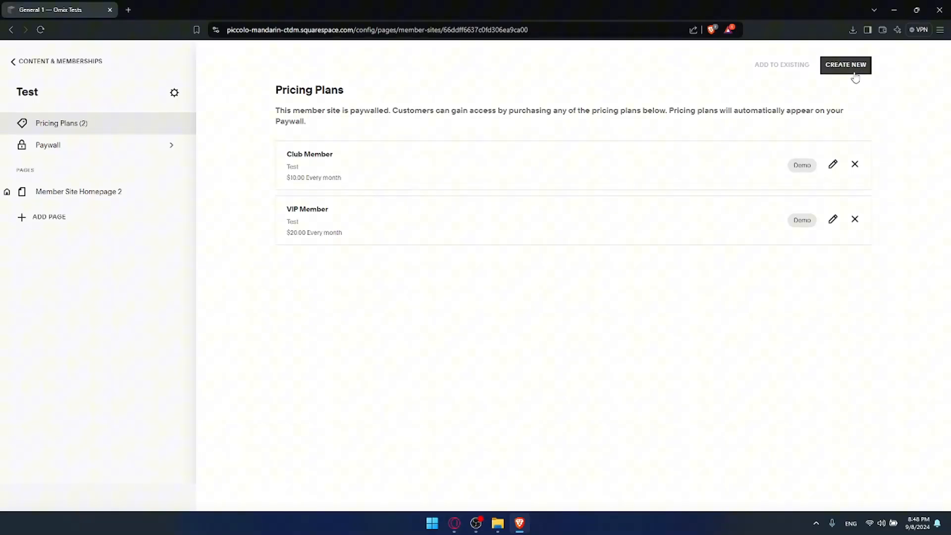
Start a new pricing plan and name it "Free".
click(849, 70)
drag(418, 150, 268, 150)
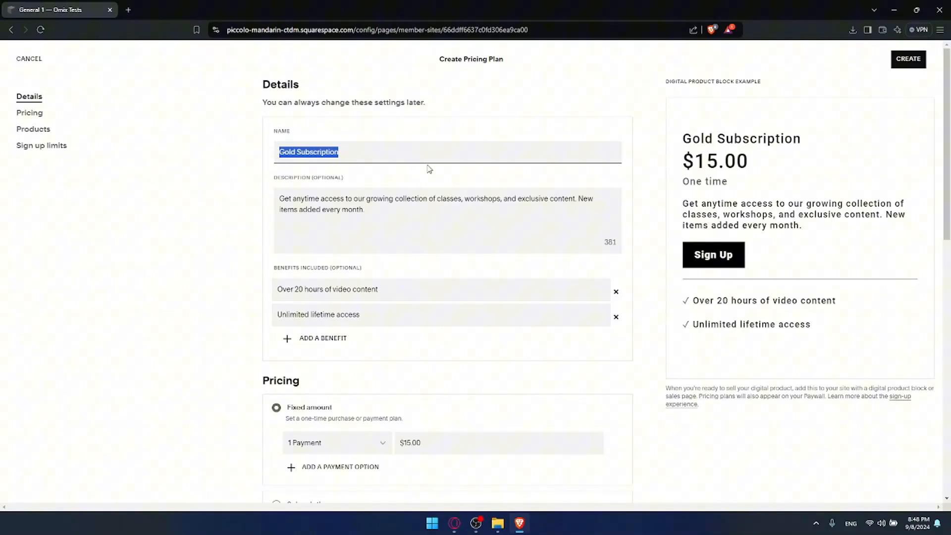
text(Free)
click(426, 216)
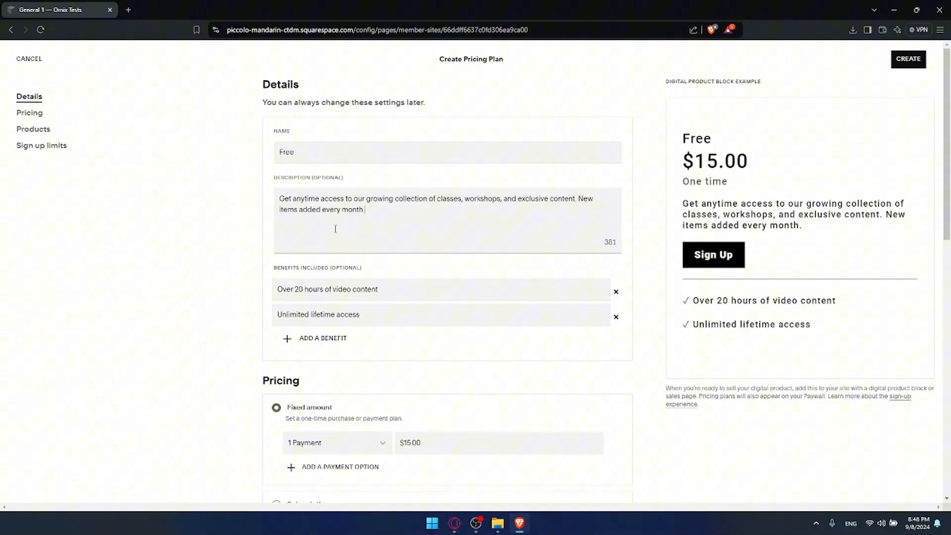
Replace the plan's first included benefit with "1 Free Video".
scroll(366, 280, down, 1)
drag(389, 241, 343, 239)
mouse_move(394, 237)
mouse_down()
mouse_move(245, 234)
mouse_move(388, 238)
mouse_up()
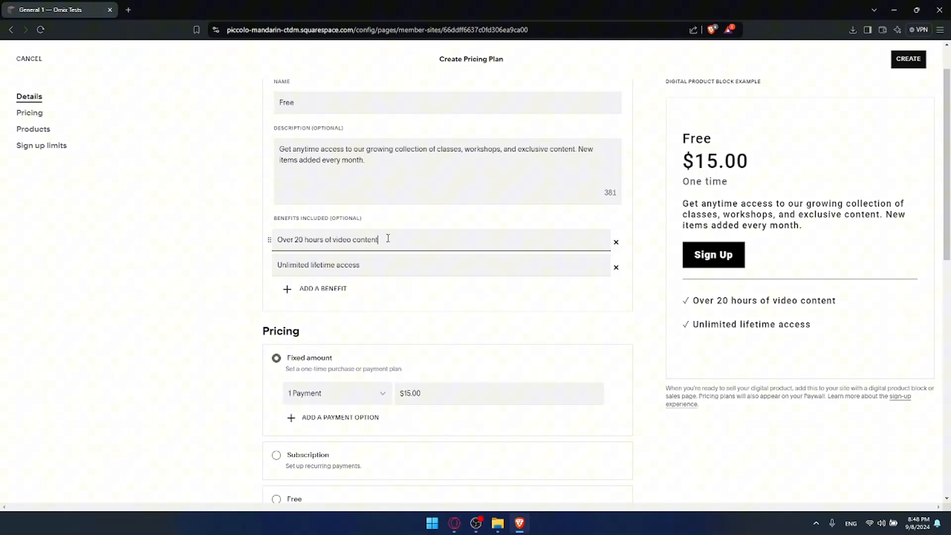
drag(276, 240, 418, 243)
text(1)
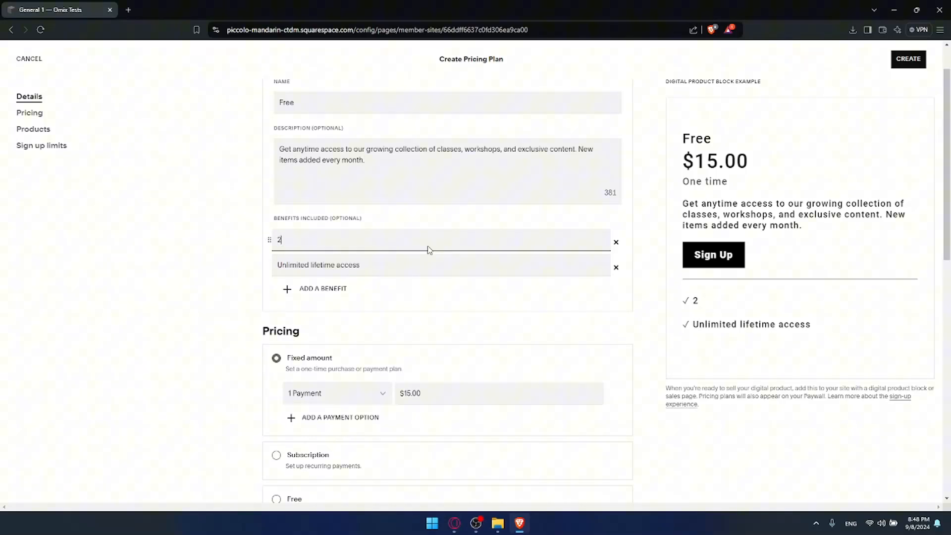
key(BackSpace)
text(1 Free Video)
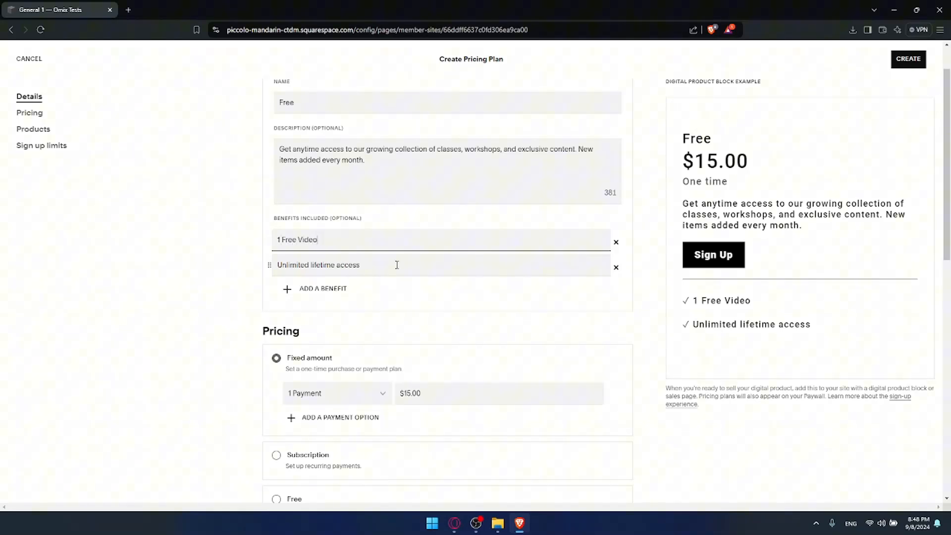
Replace the plan's second included benefit with "Free Acess".
drag(366, 265, 252, 267)
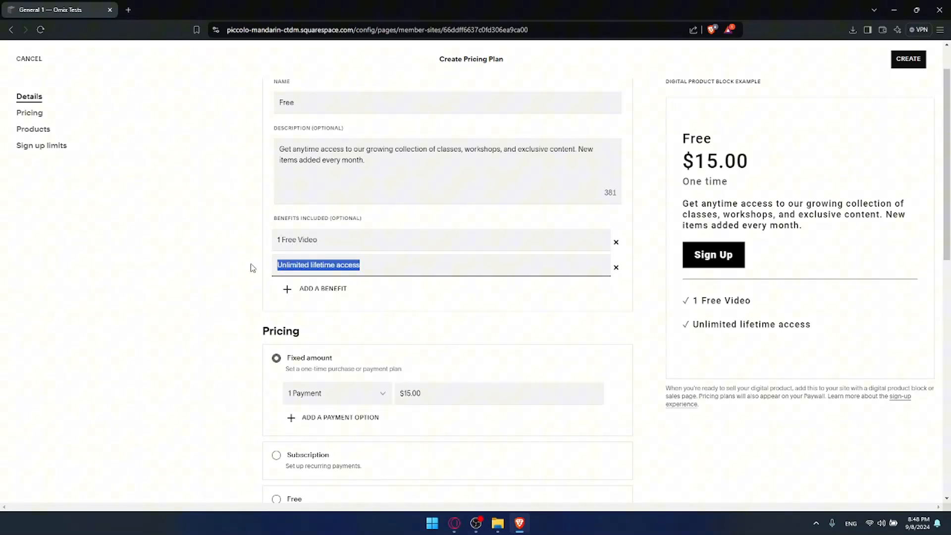
text(Free Ac)
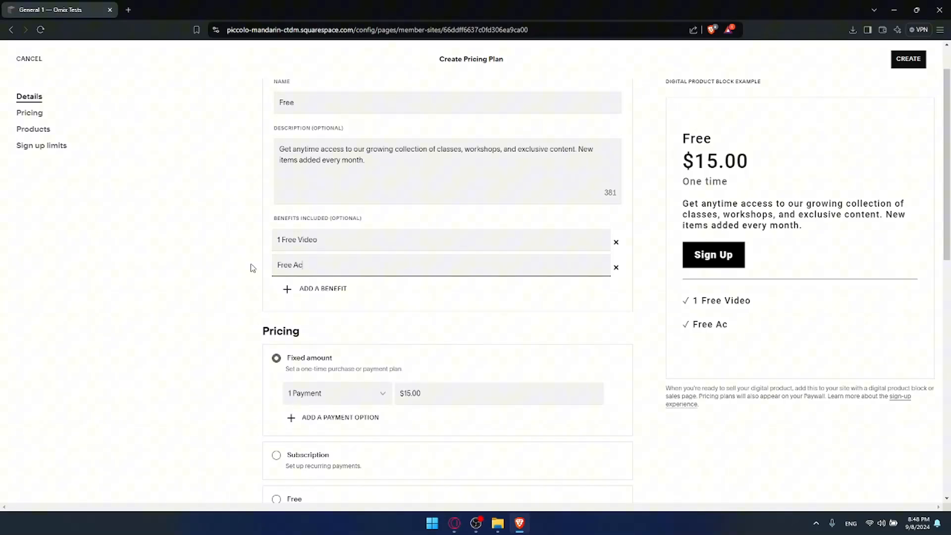
text(esse)
Try to set the plan's fixed one-payment price to $0.00.
scroll(338, 275, down, 1)
click(400, 346)
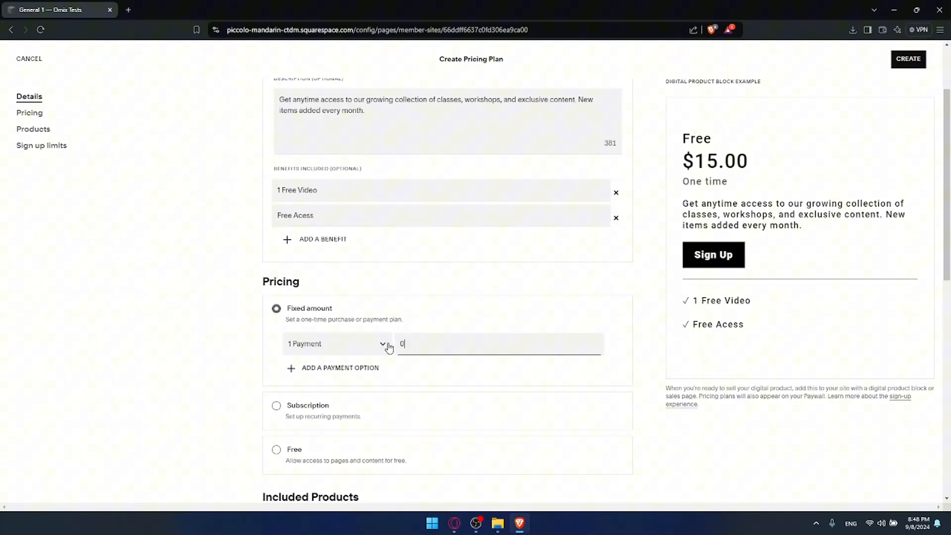
text(0)
click(322, 350)
click(467, 314)
scroll(452, 311, down, 1)
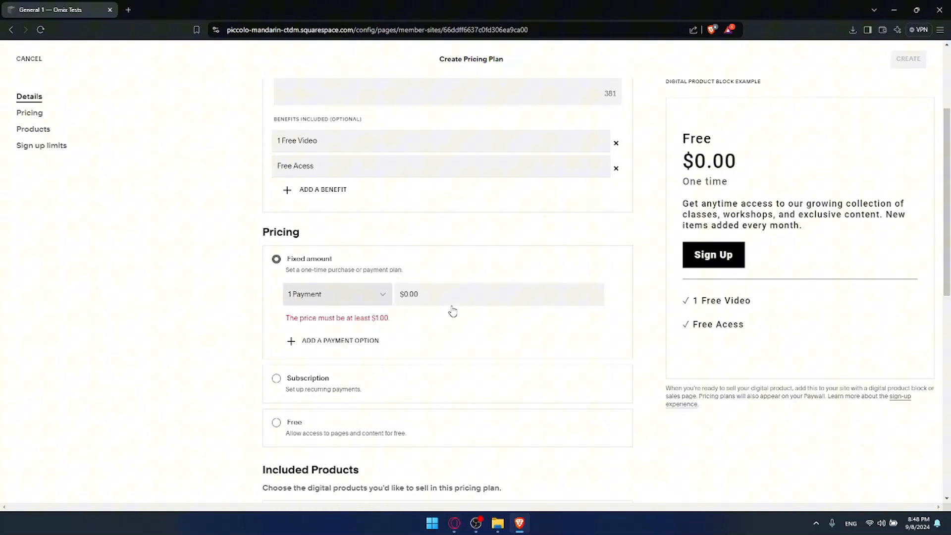
drag(368, 317, 399, 322)
click(403, 325)
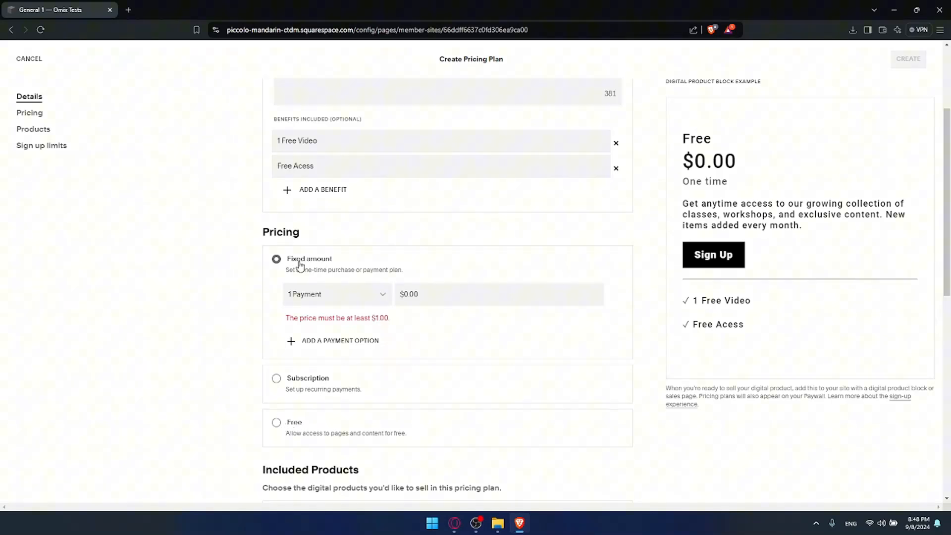
Switch the plan's pricing type from a fixed amount to Subscription.
drag(288, 256, 340, 257)
click(291, 386)
click(291, 387)
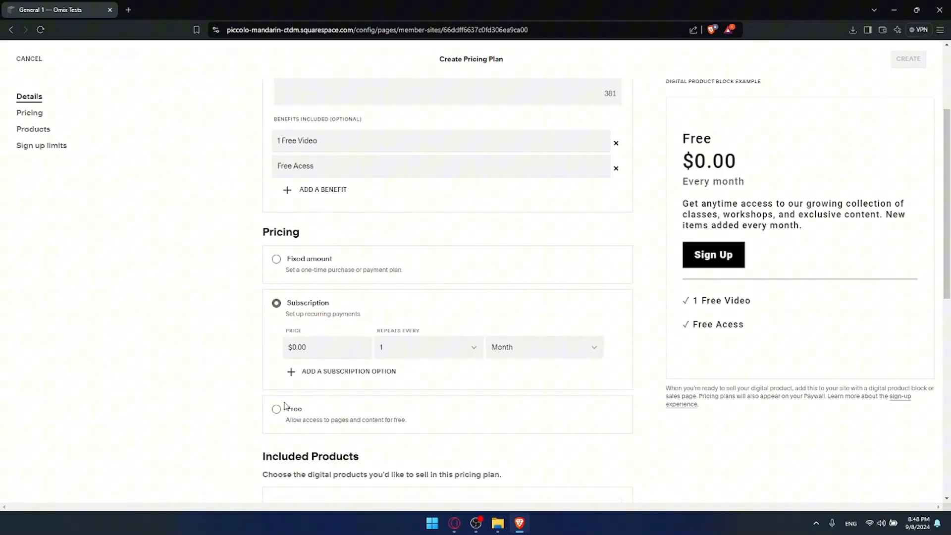
Set the plan's pricing type to Free and create the pricing plan with Test as its included product.
click(281, 403)
scroll(438, 287, down, 2)
scroll(426, 289, down, 2)
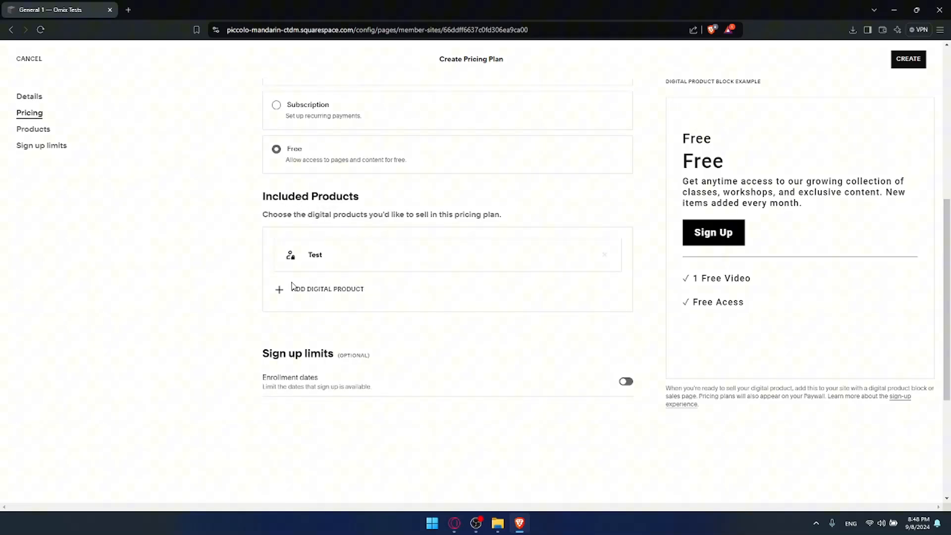
scroll(366, 299, down, 1)
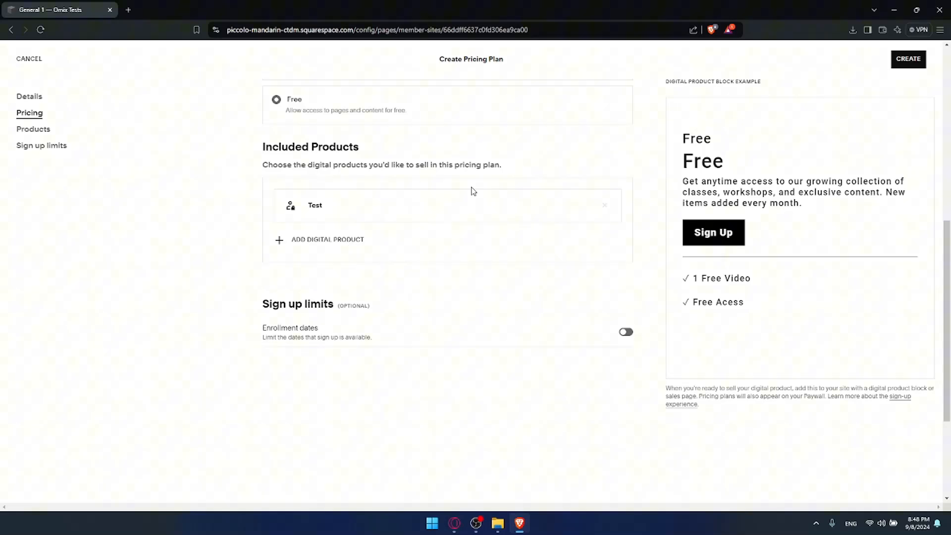
scroll(471, 191, up, 5)
scroll(468, 195, down, 4)
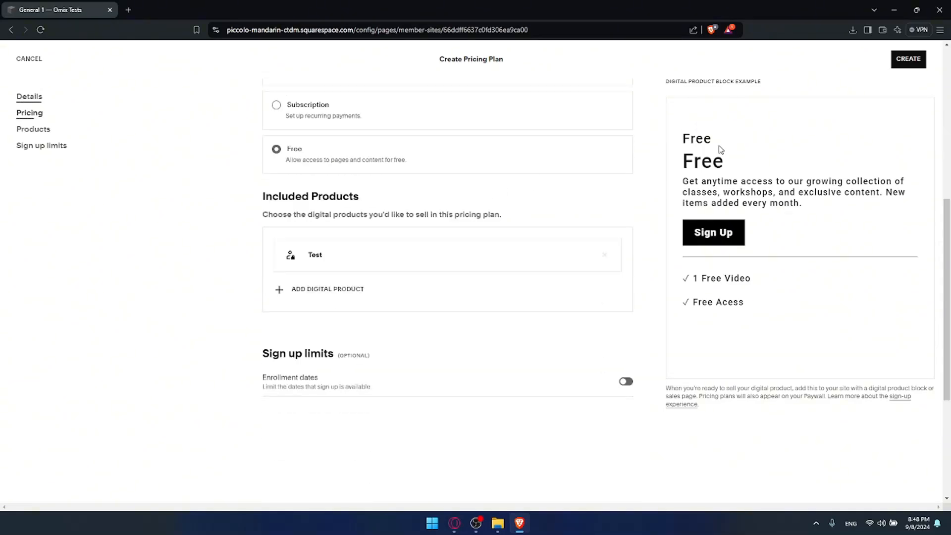
click(909, 60)
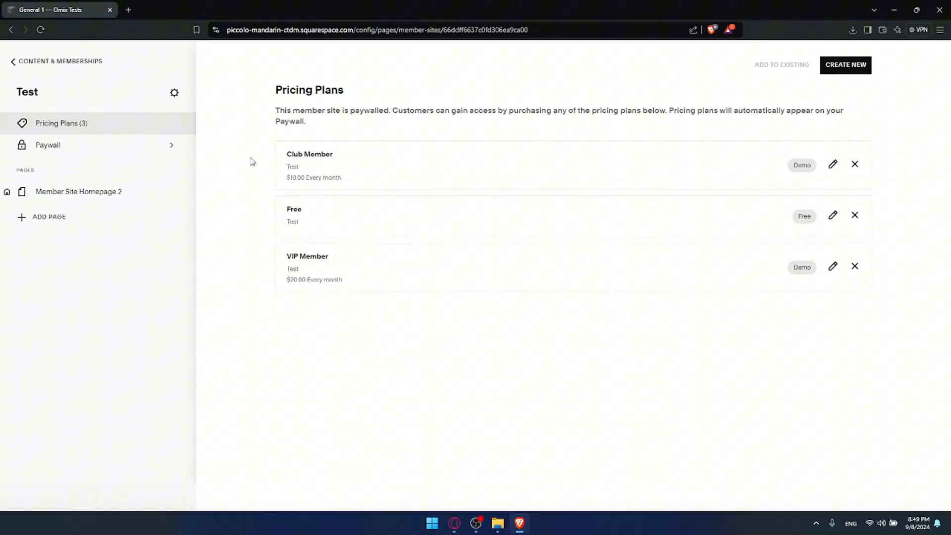
Check the page types that can be added, and preview the member homepage full screen with its login form open.
click(62, 221)
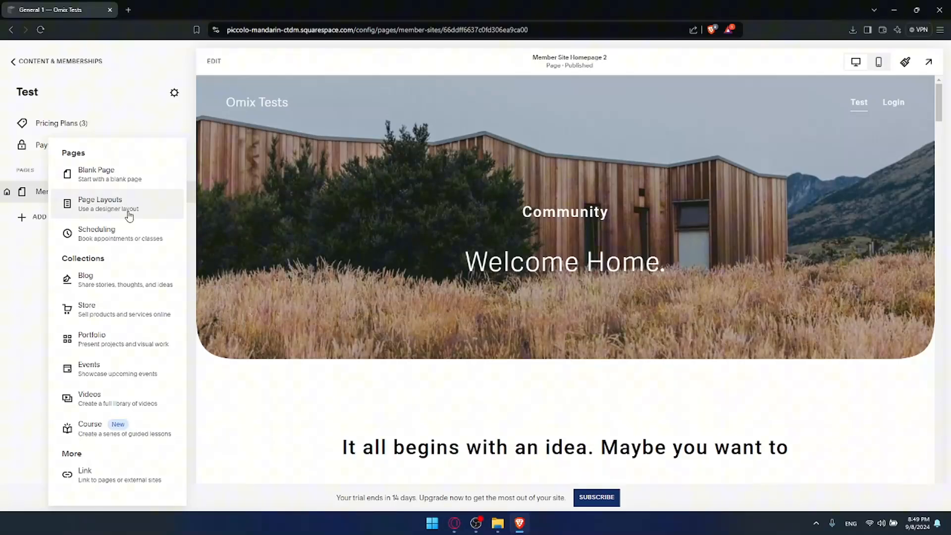
click(251, 137)
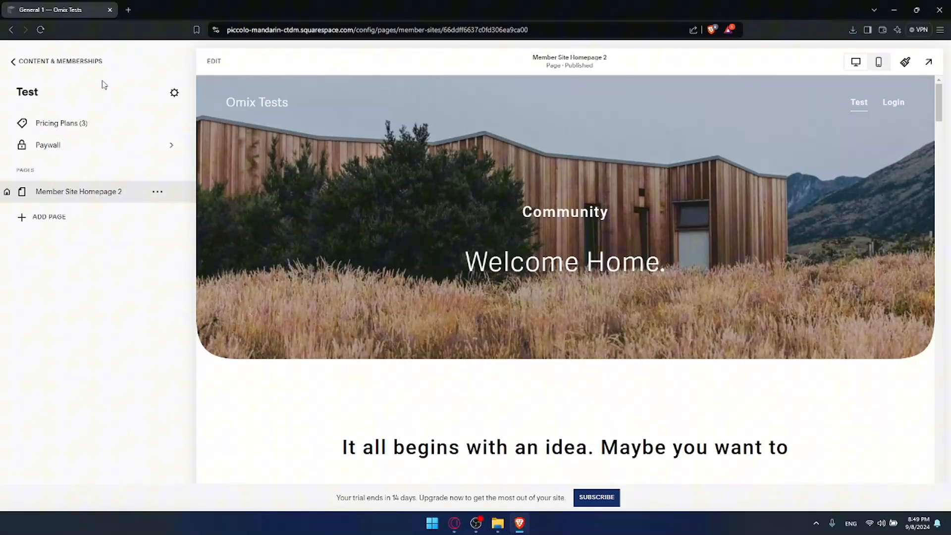
click(928, 62)
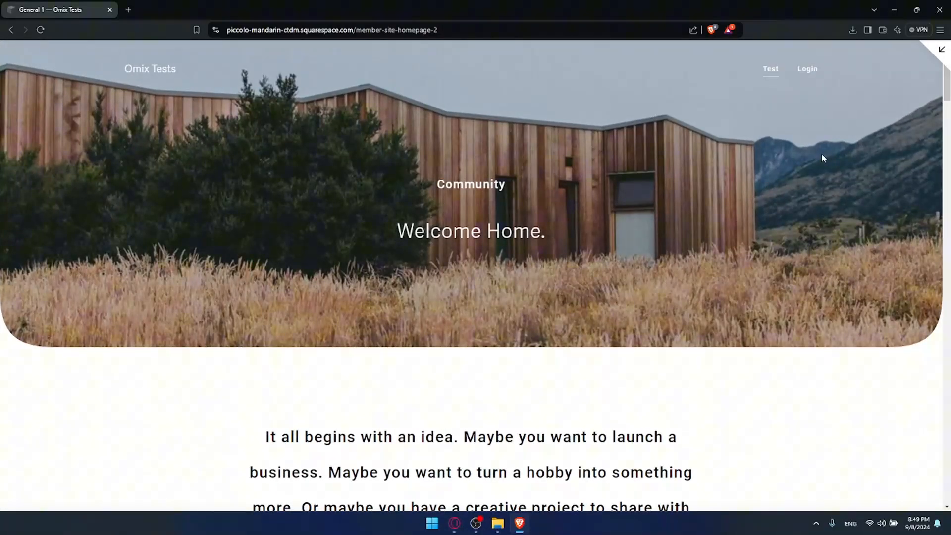
click(806, 71)
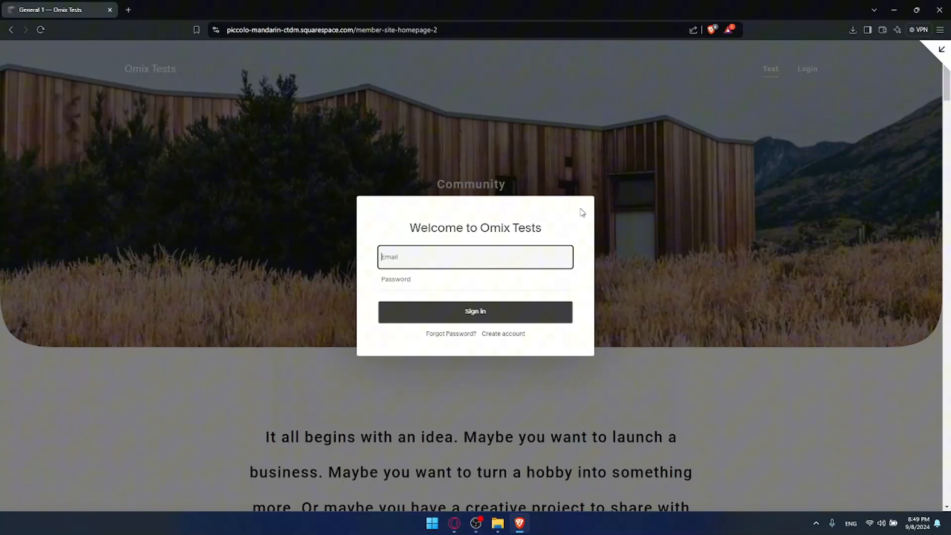
click(940, 50)
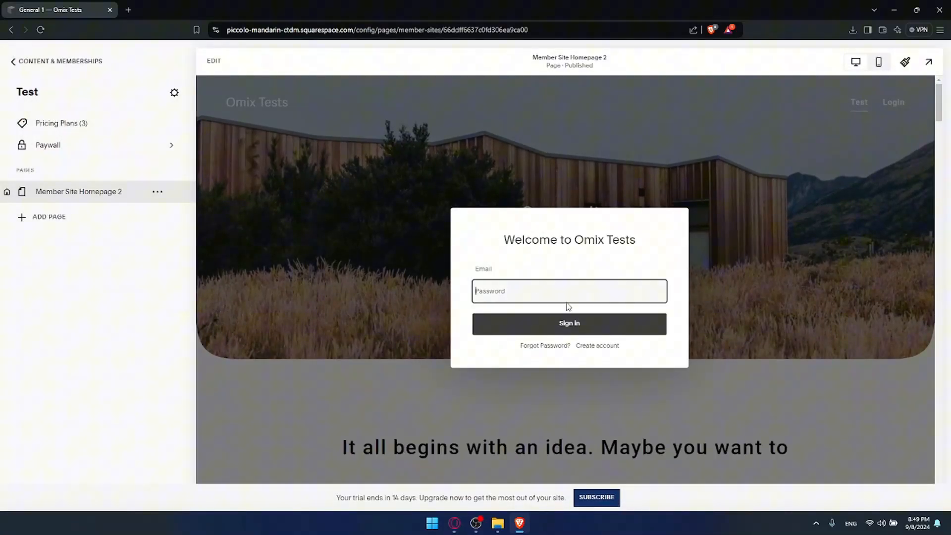
Examine the fields of the site's sign-in and Create Account forms, leaving them empty, and close the login dialog.
click(524, 272)
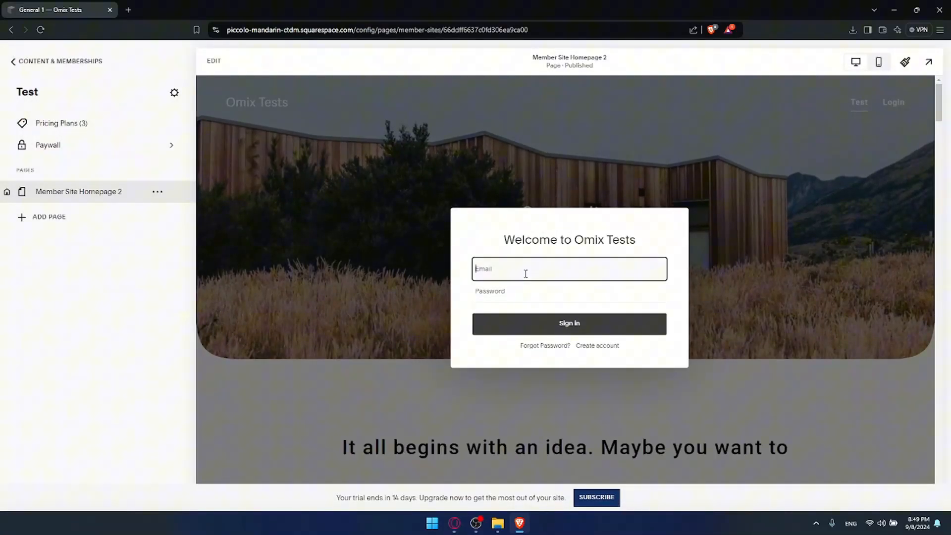
key(Tab)
click(214, 62)
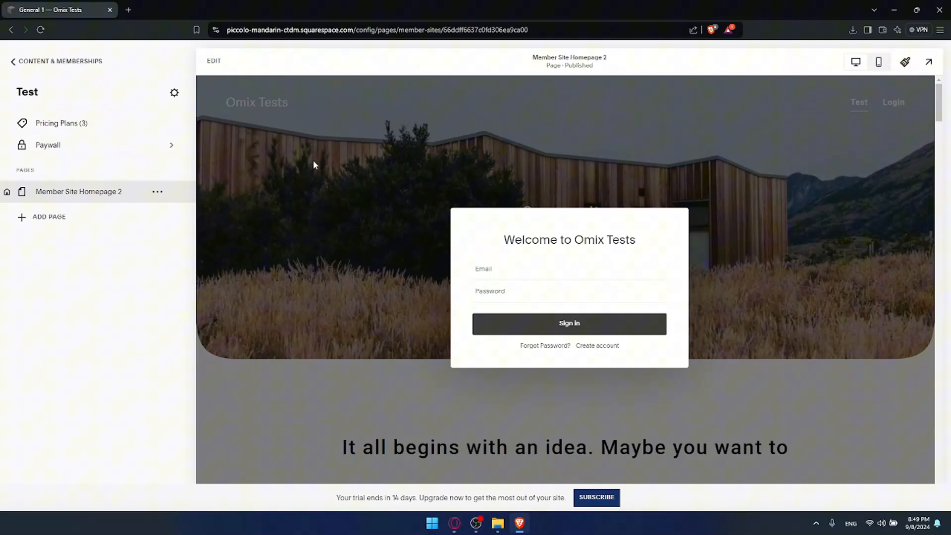
scroll(367, 183, down, 5)
scroll(406, 200, up, 5)
click(590, 347)
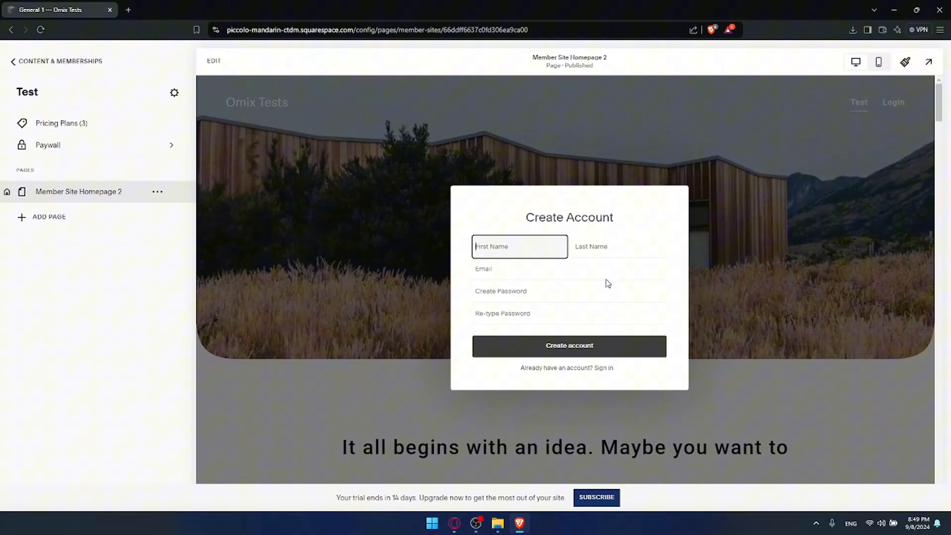
click(550, 291)
click(567, 271)
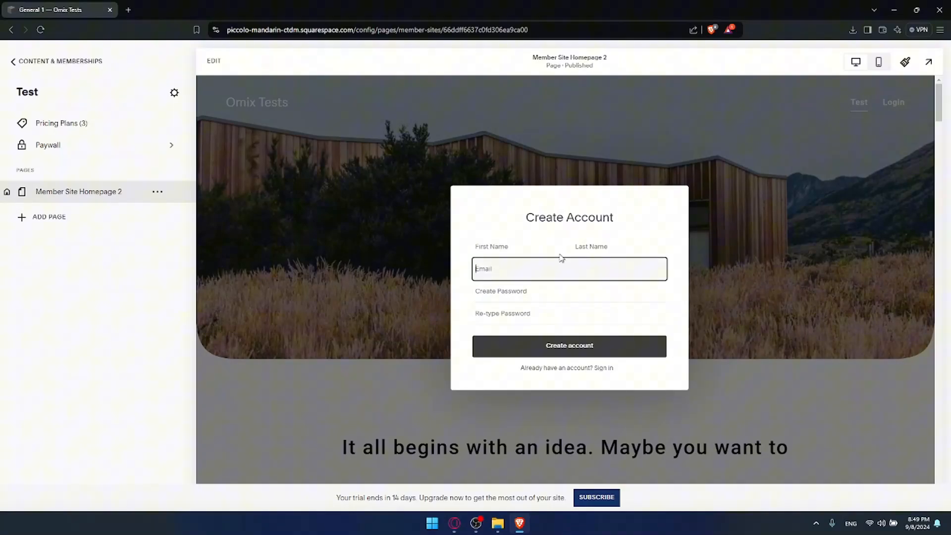
click(549, 248)
click(588, 247)
click(551, 271)
click(599, 368)
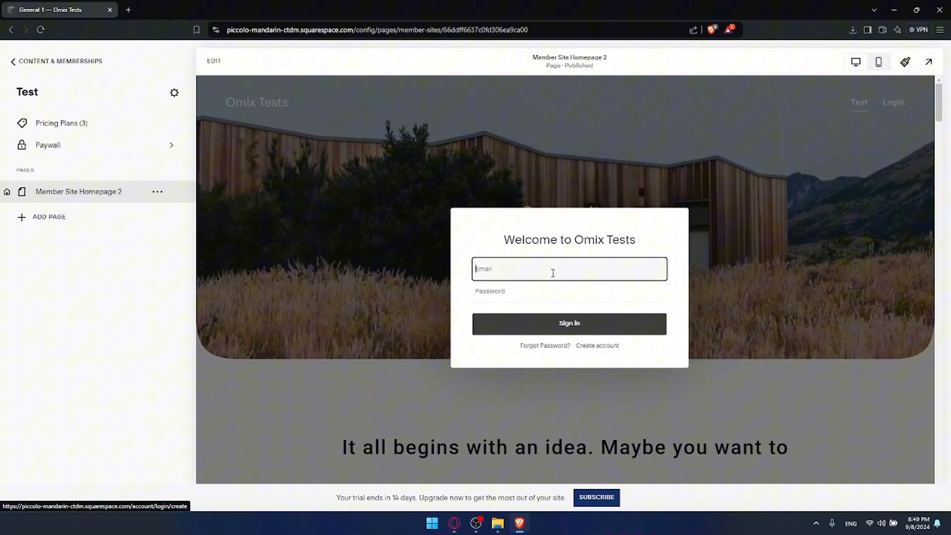
click(739, 275)
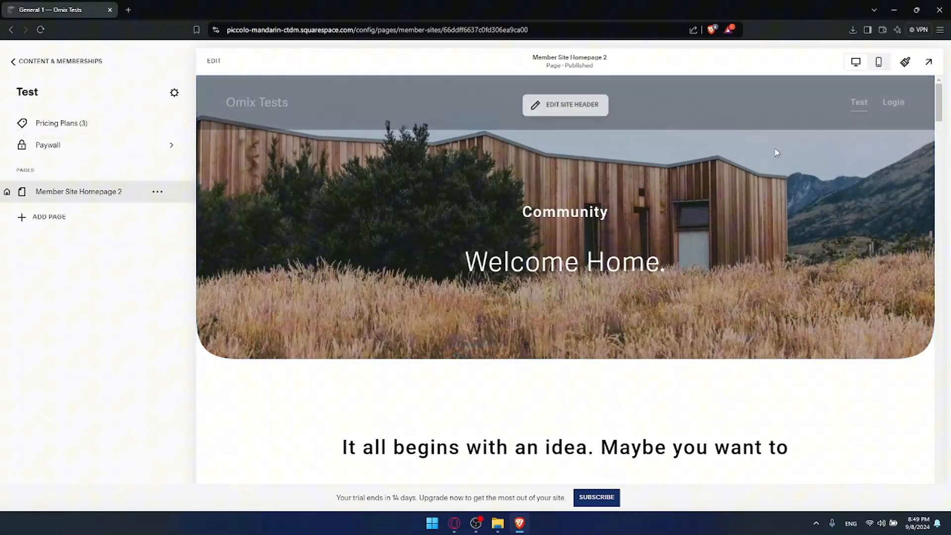
Look through the sections of Member Site Homepage 2, including the appointment booking section.
scroll(738, 243, down, 5)
scroll(720, 242, up, 1)
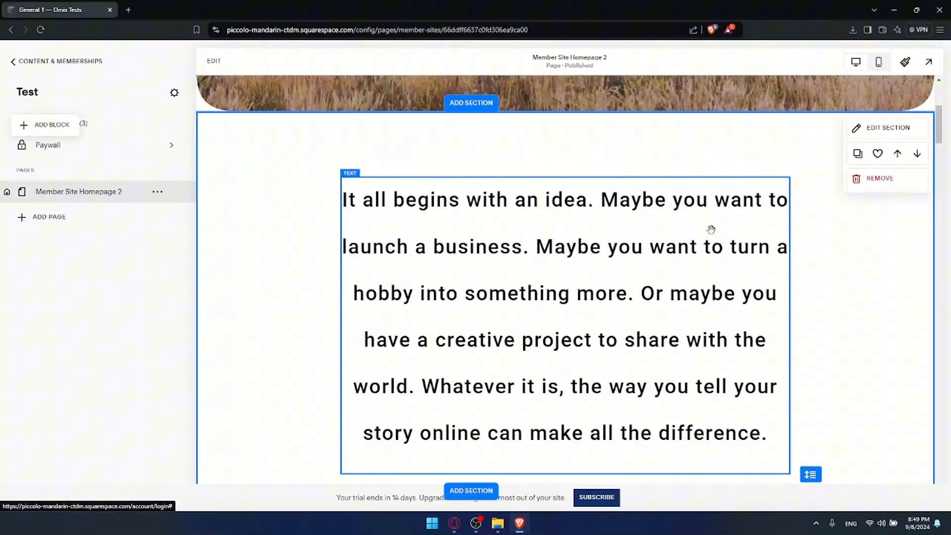
scroll(711, 229, up, 5)
scroll(713, 232, down, 5)
scroll(713, 235, down, 5)
scroll(687, 240, up, 1)
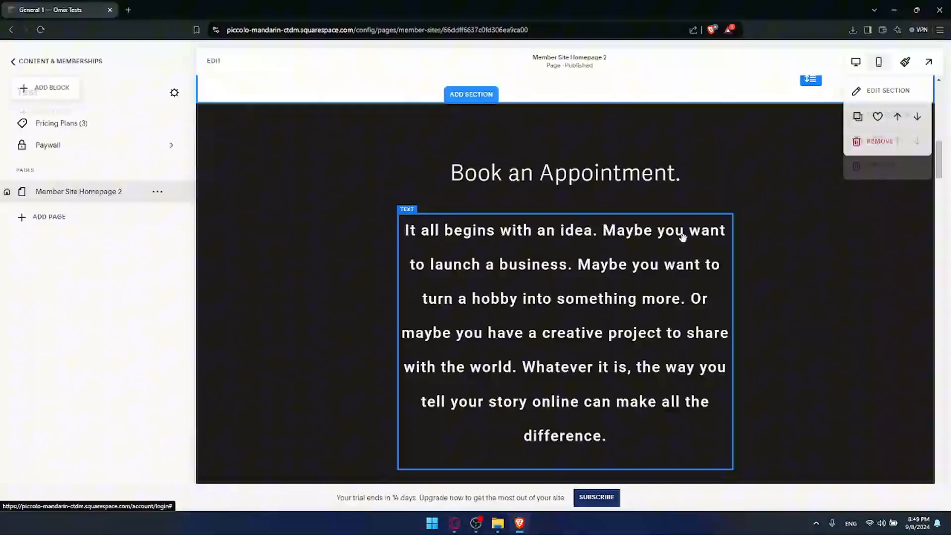
scroll(687, 239, down, 6)
scroll(640, 221, down, 1)
scroll(654, 226, up, 12)
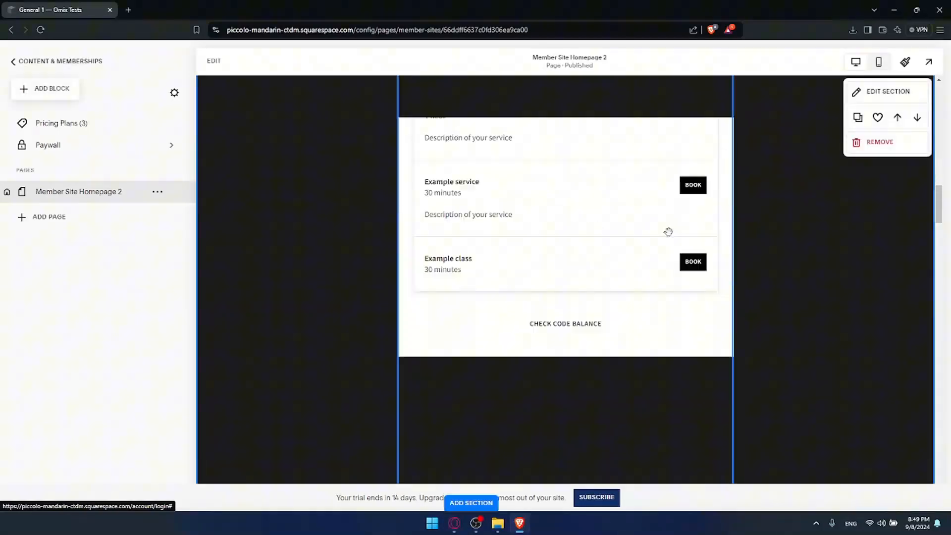
scroll(673, 231, up, 3)
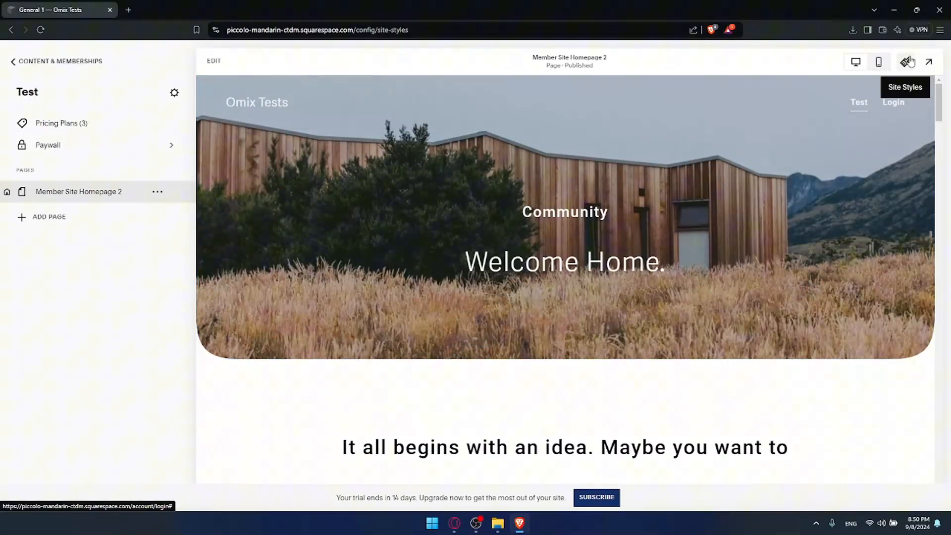
Look at the recommended button packs and detailed button settings in Site Styles, and exit without changing anything.
click(905, 62)
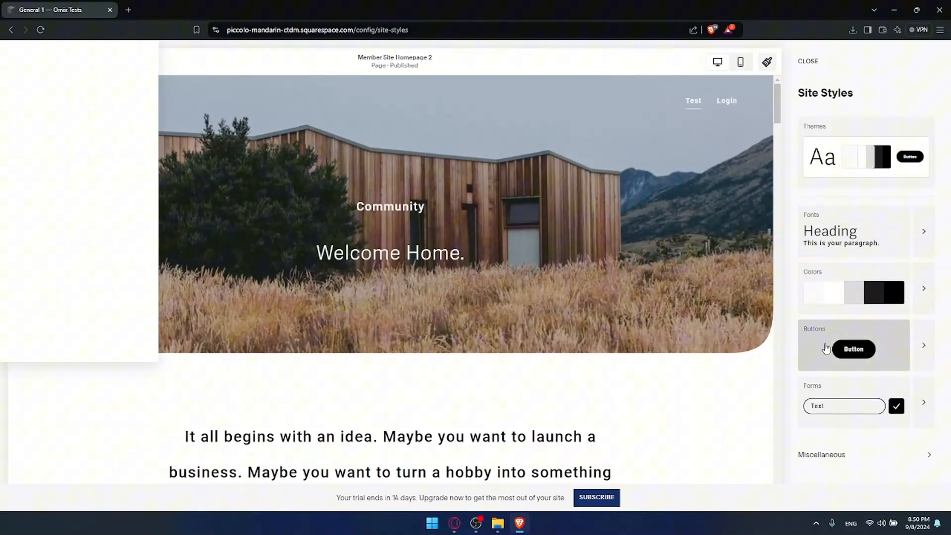
click(856, 347)
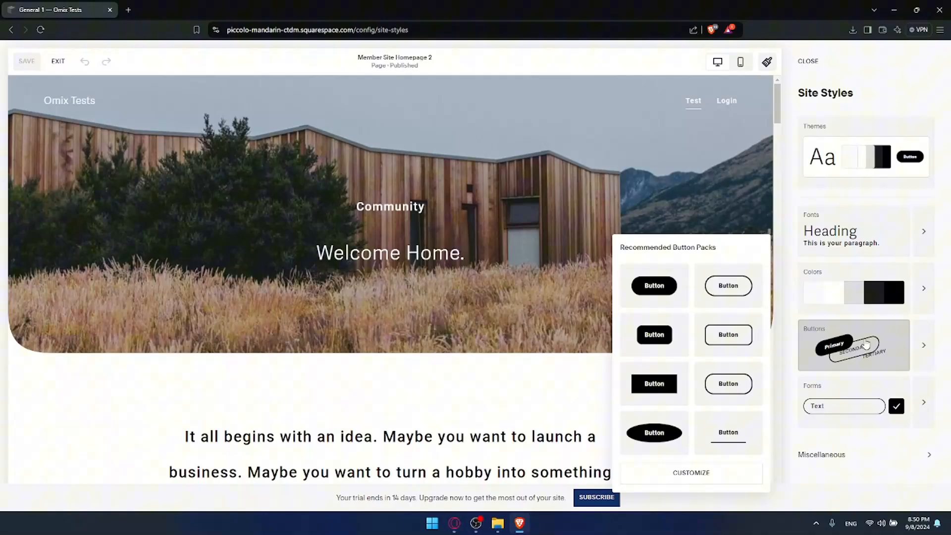
click(923, 342)
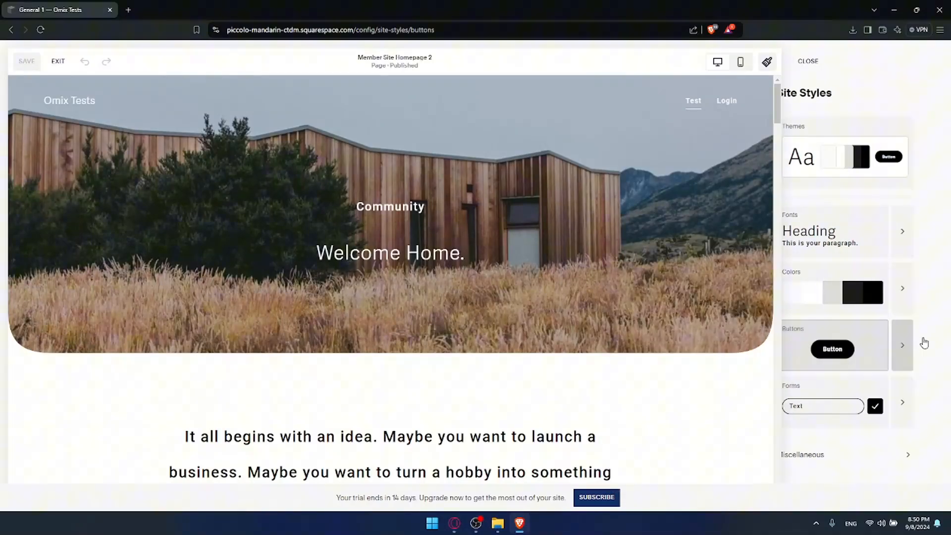
click(57, 62)
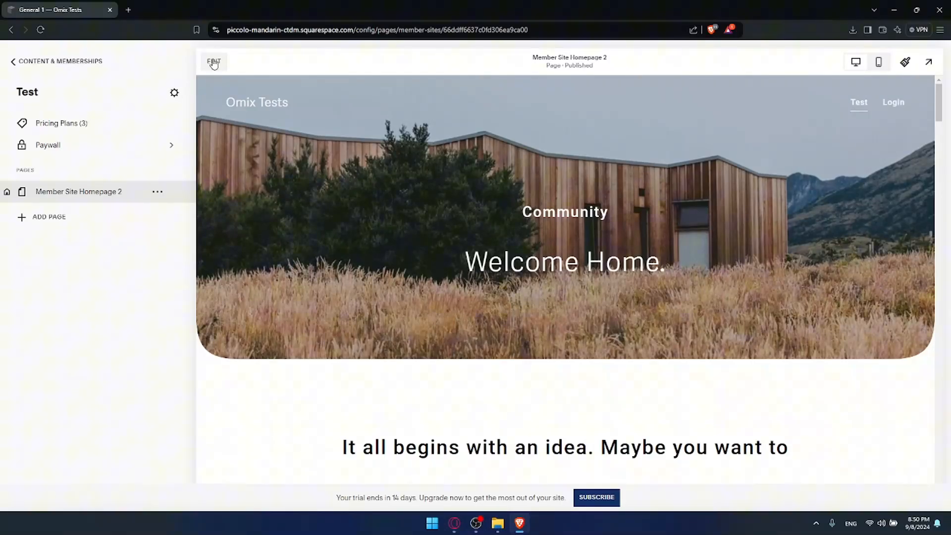
Return to the main website view and preview the site's public homepage full screen.
click(12, 61)
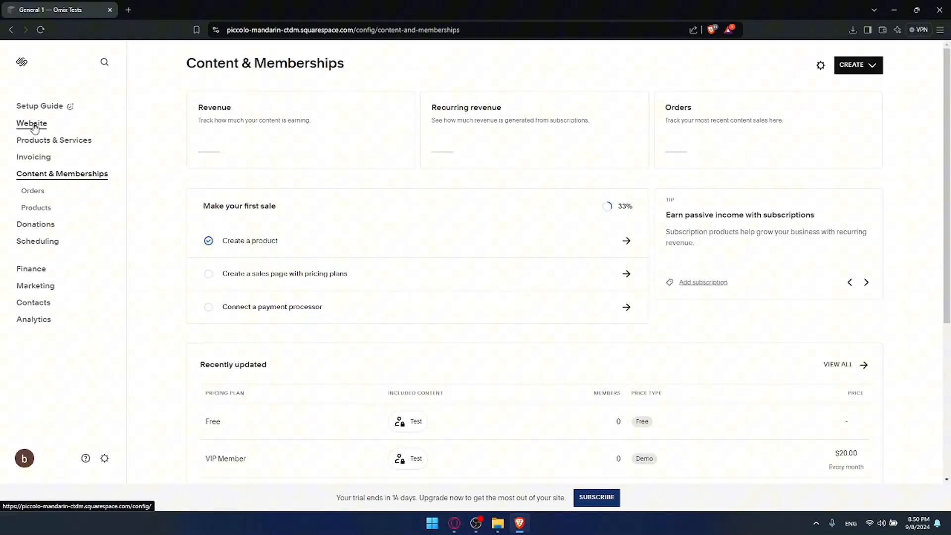
click(33, 124)
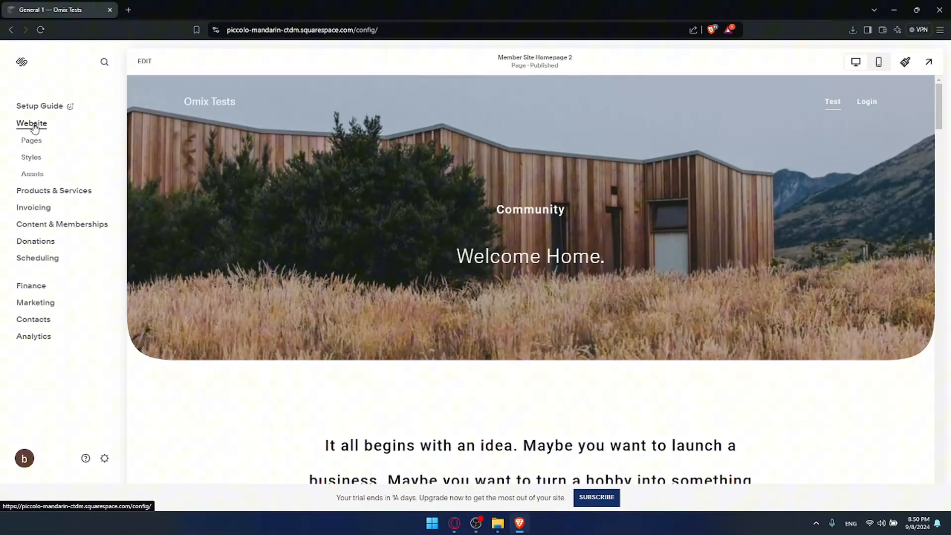
click(927, 62)
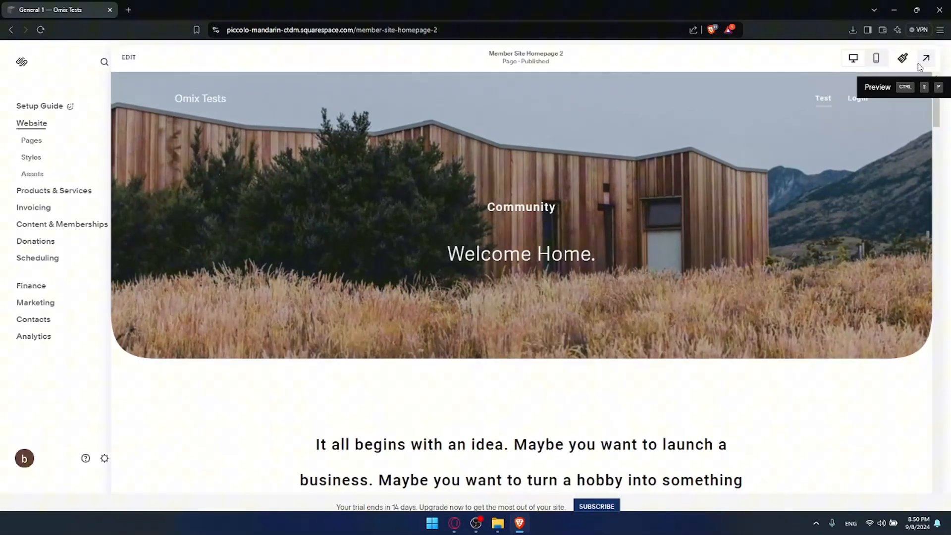
click(155, 72)
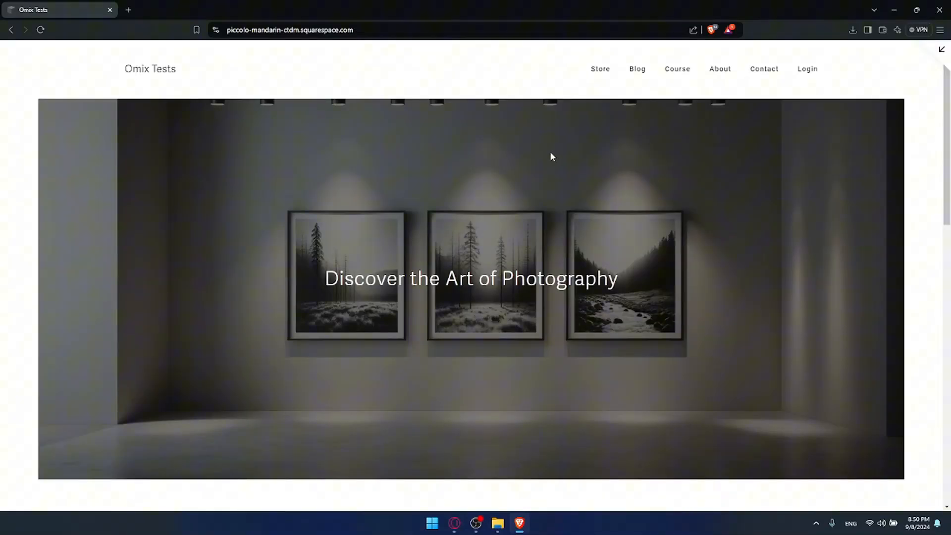
Open the Create Account form from the site's login and enter the test customer's first name, last name and email.
click(808, 68)
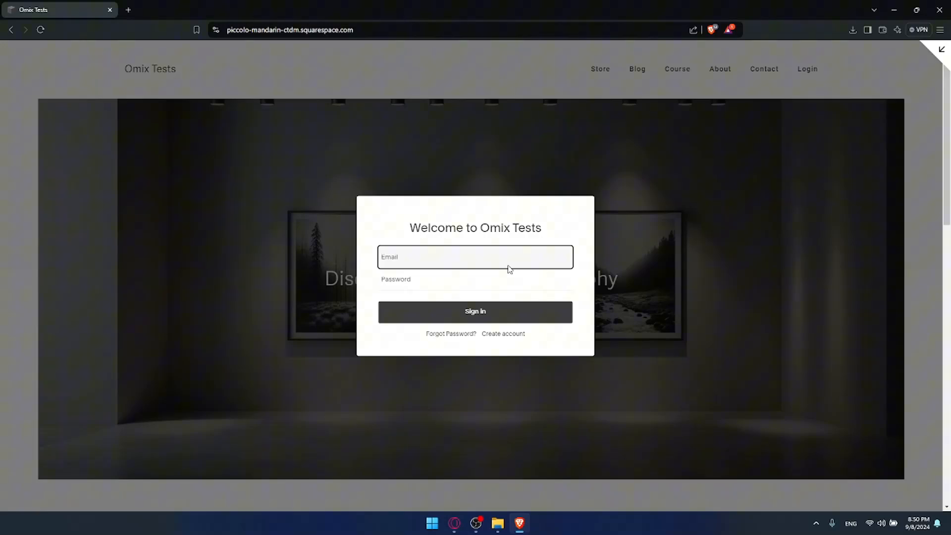
click(501, 334)
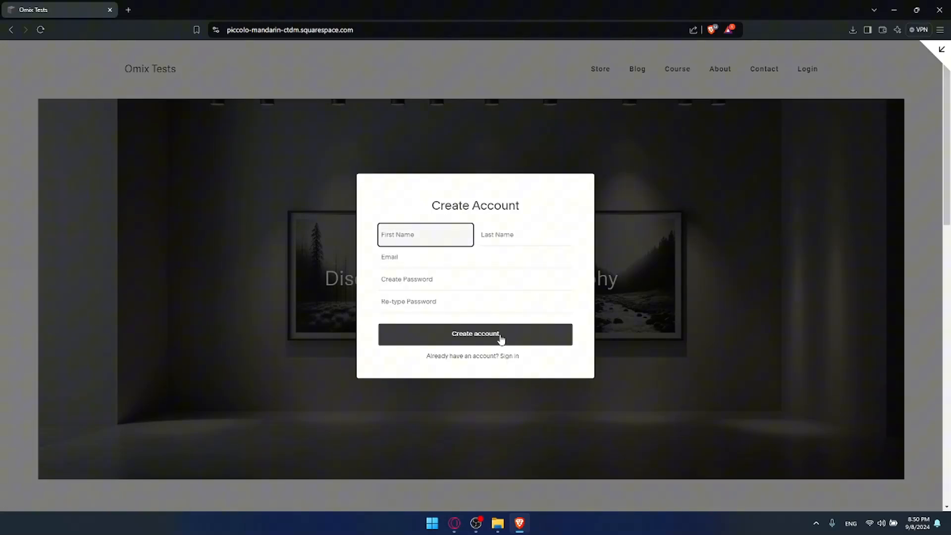
text(test)
click(522, 235)
text(te)
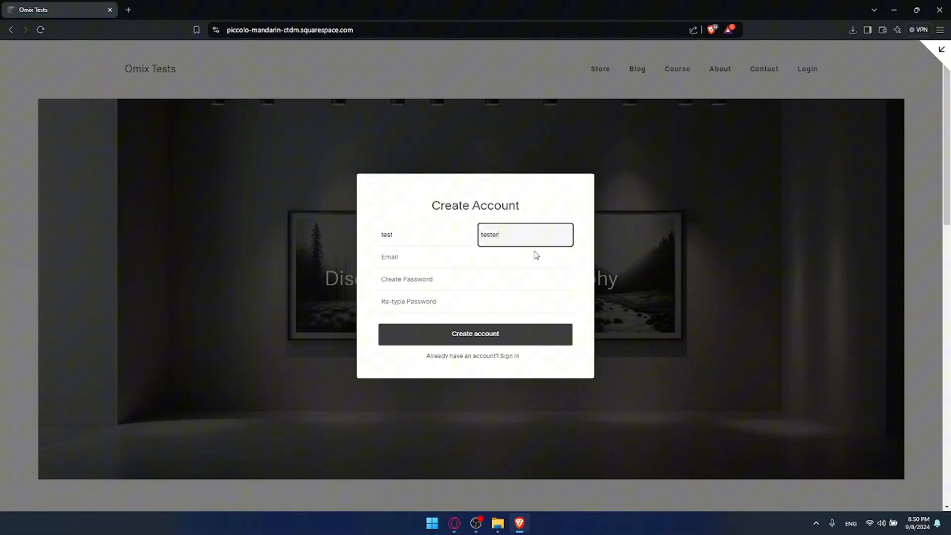
click(480, 257)
text(teste)
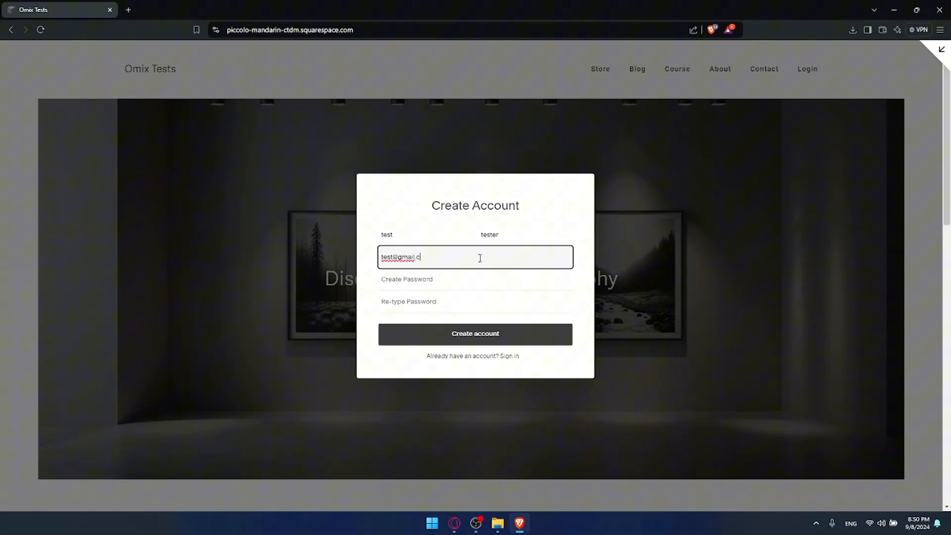
Enter and re-enter the account password, create the customer account, and dismiss the browser's offer to save the password.
click(462, 285)
text(tes)
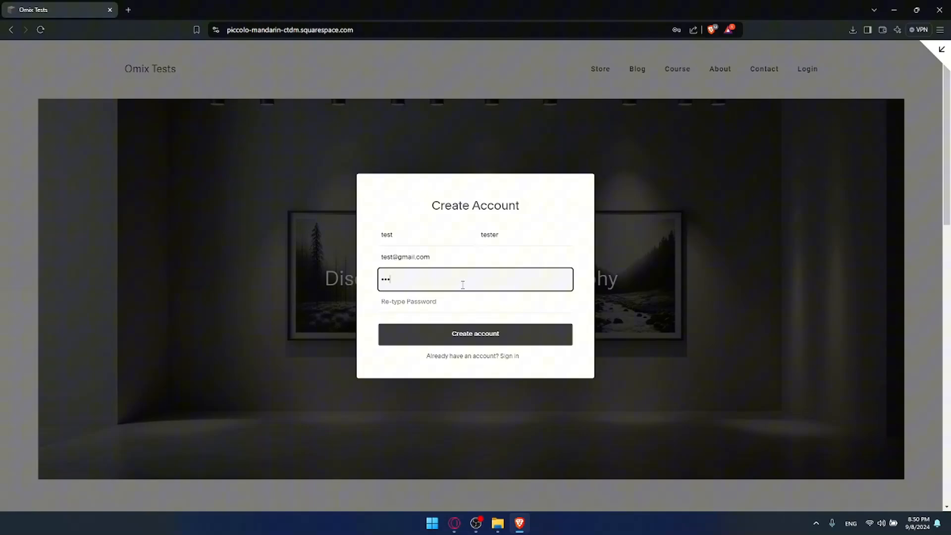
click(485, 297)
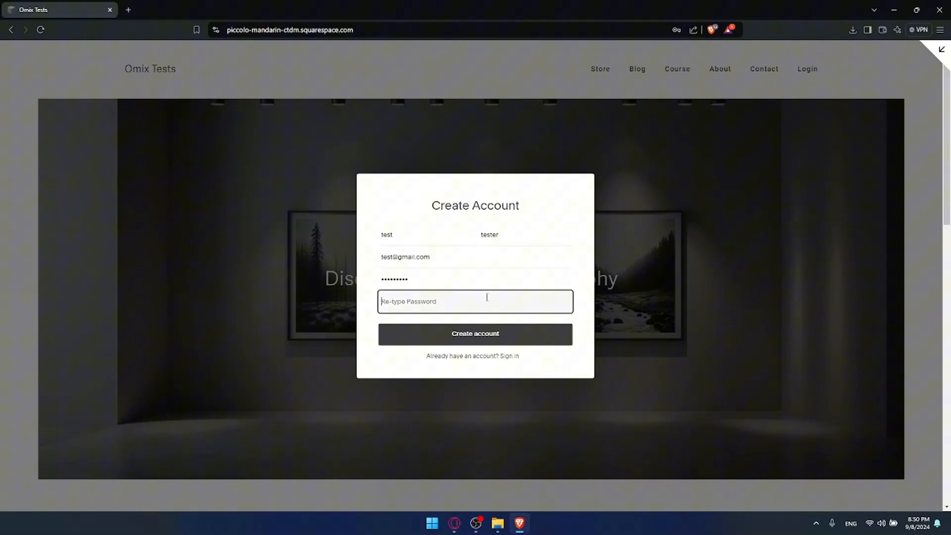
text(te)
click(460, 285)
text(4)
click(463, 331)
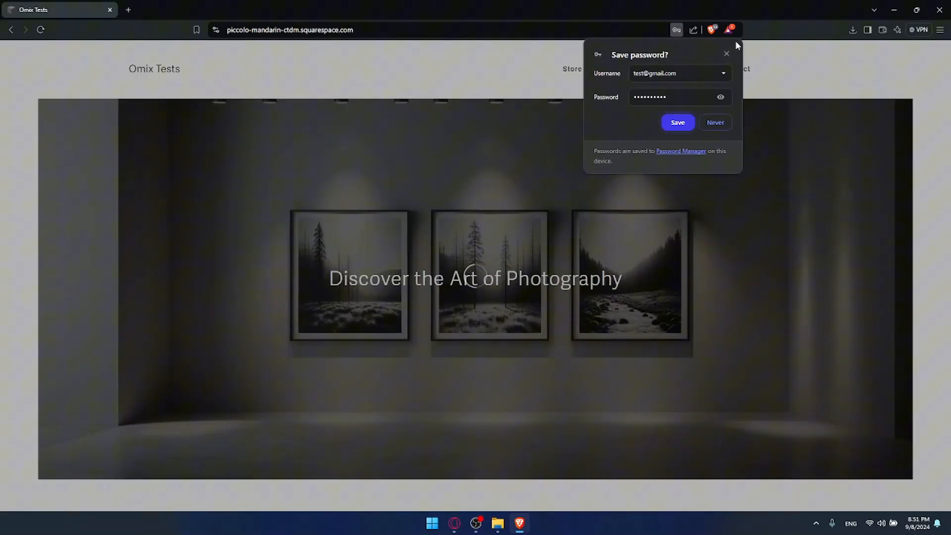
click(727, 53)
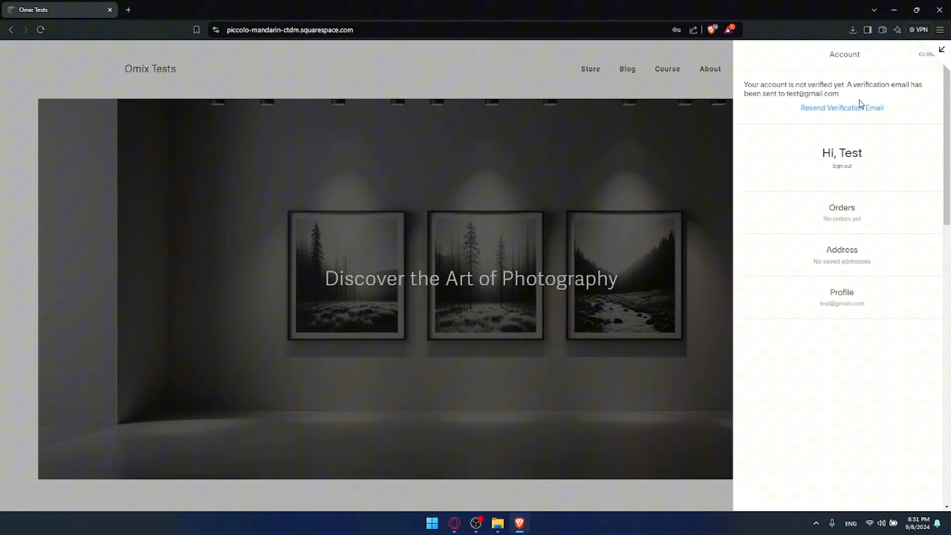
Review the new customer's account panel with its verification notice, orders, address and profile, reopen it from the site header, and close it.
drag(891, 84, 898, 78)
drag(840, 94, 788, 94)
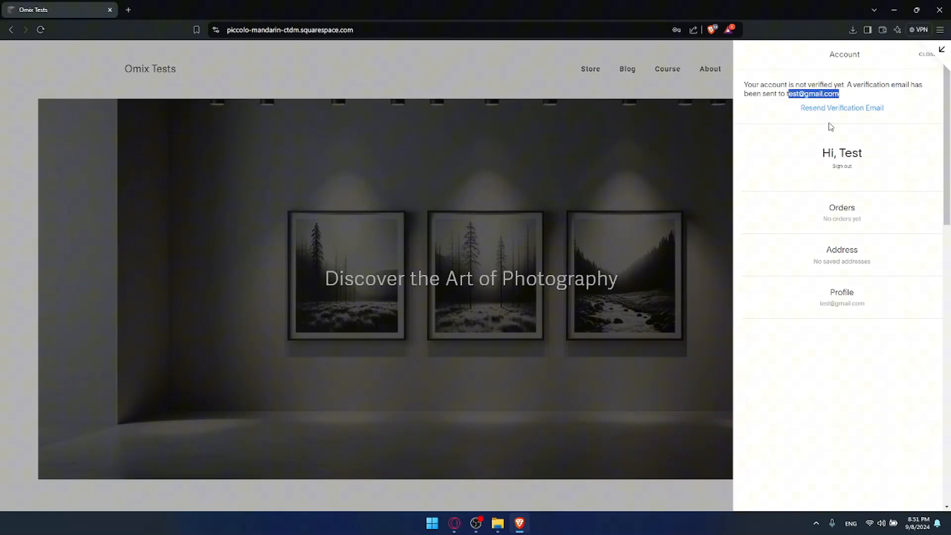
click(854, 148)
scroll(843, 213, down, 2)
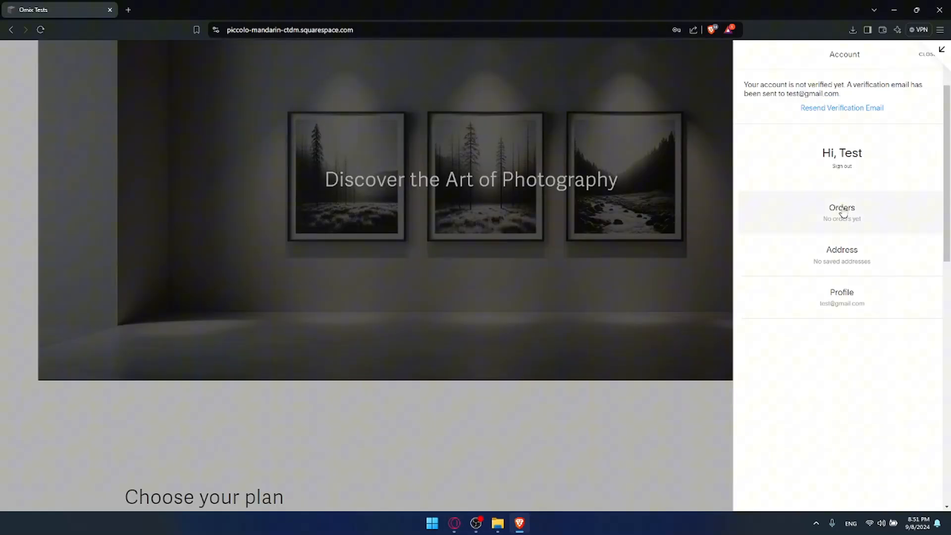
scroll(842, 213, up, 2)
click(923, 62)
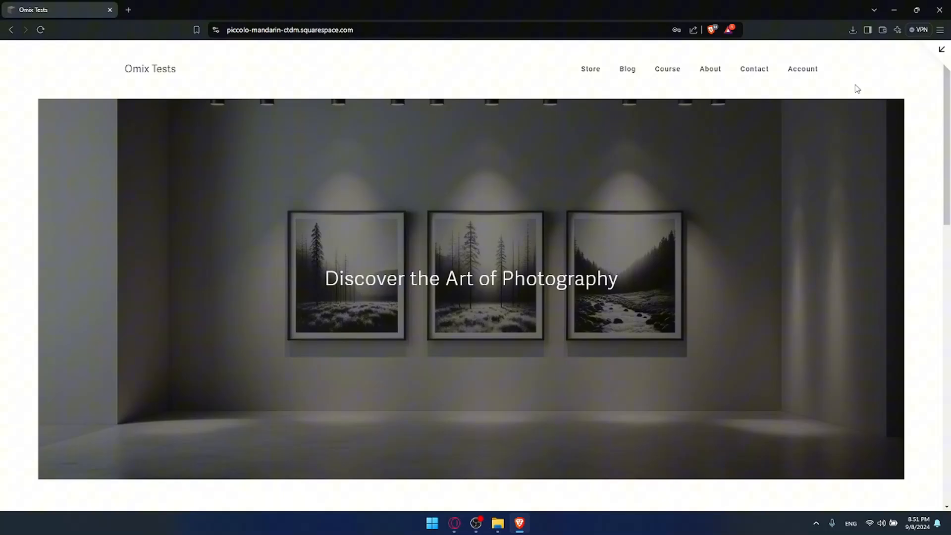
click(796, 70)
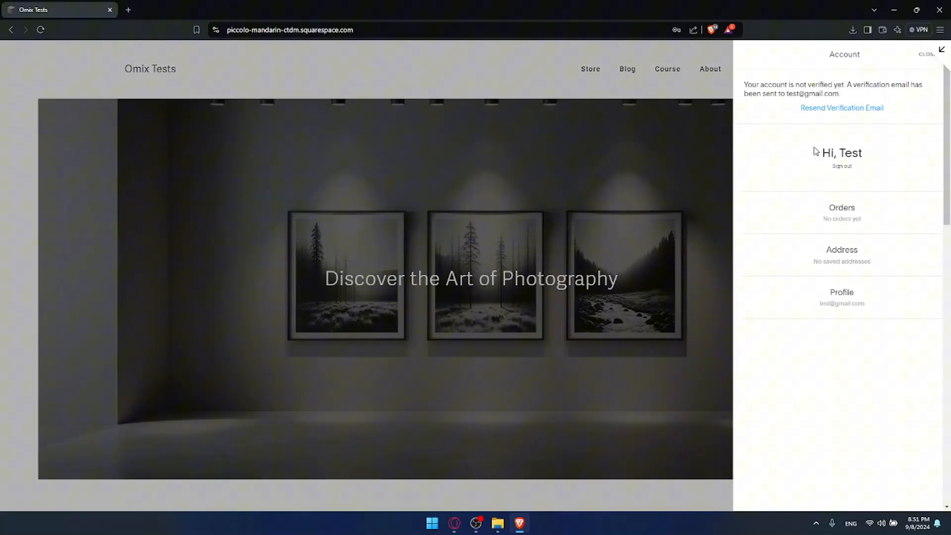
click(589, 125)
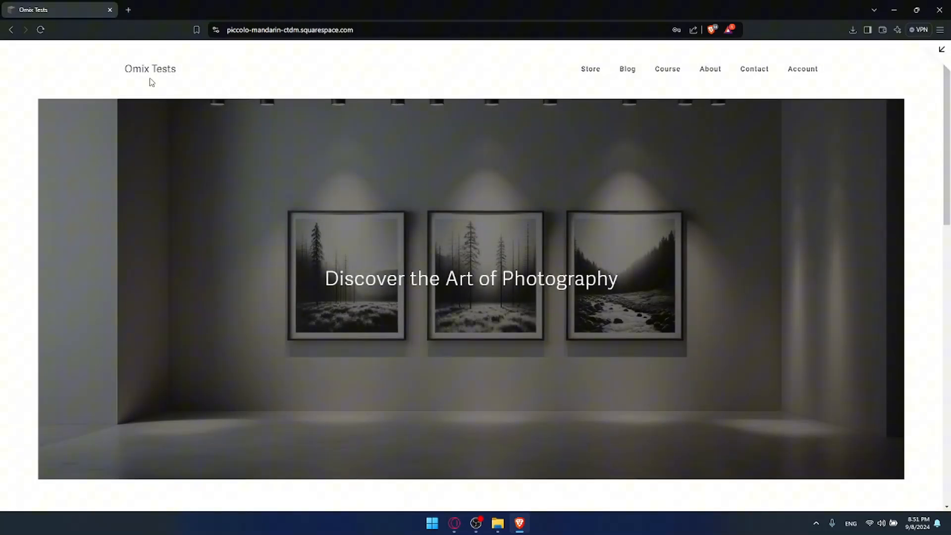
Exit the full-screen site preview to the website dashboard and close the browser.
click(941, 49)
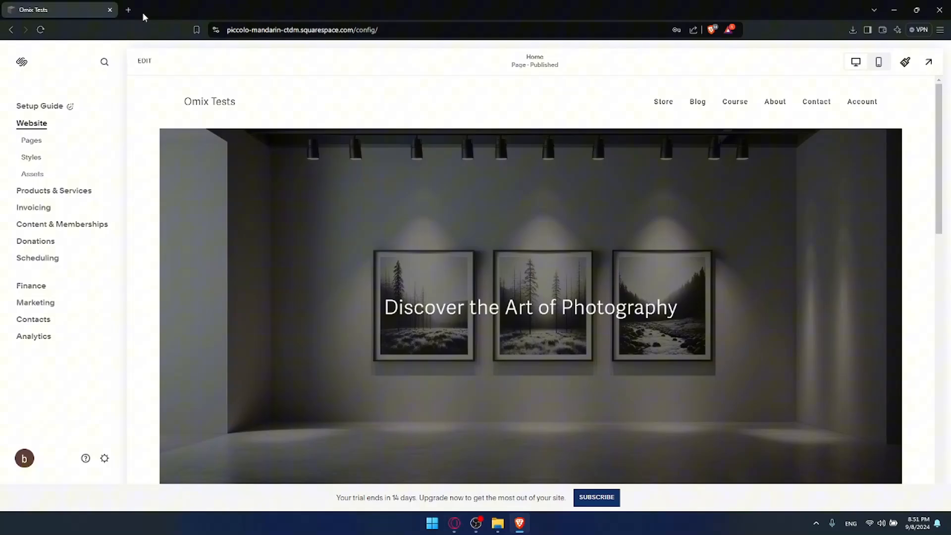
click(129, 10)
click(110, 10)
click(110, 9)
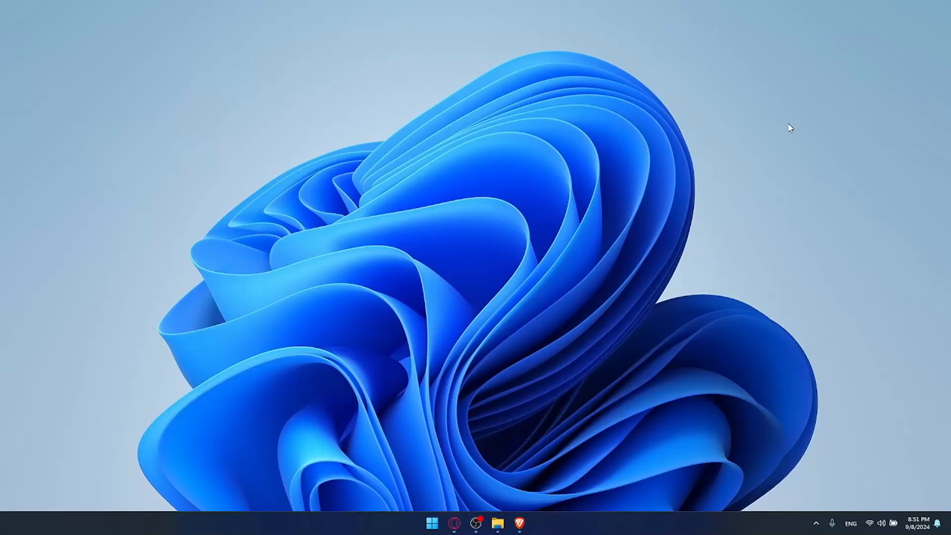